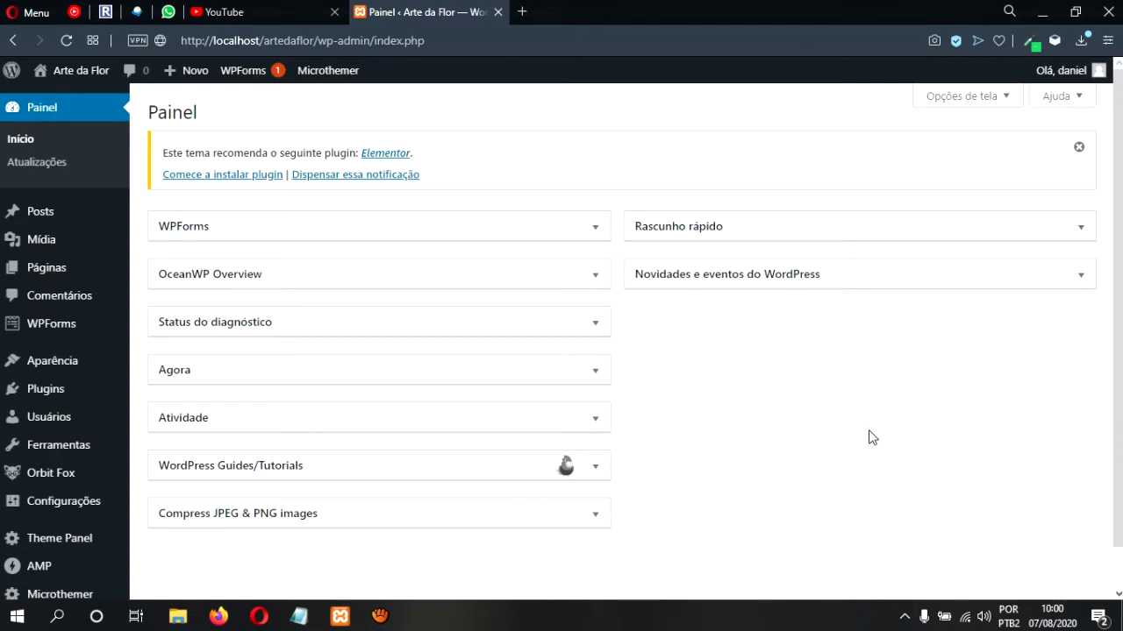
Open the installed themes page and review the Arte da Flor and OceanWP themes.
{"action": "mouse_move", "coordinate": [72, 366]}
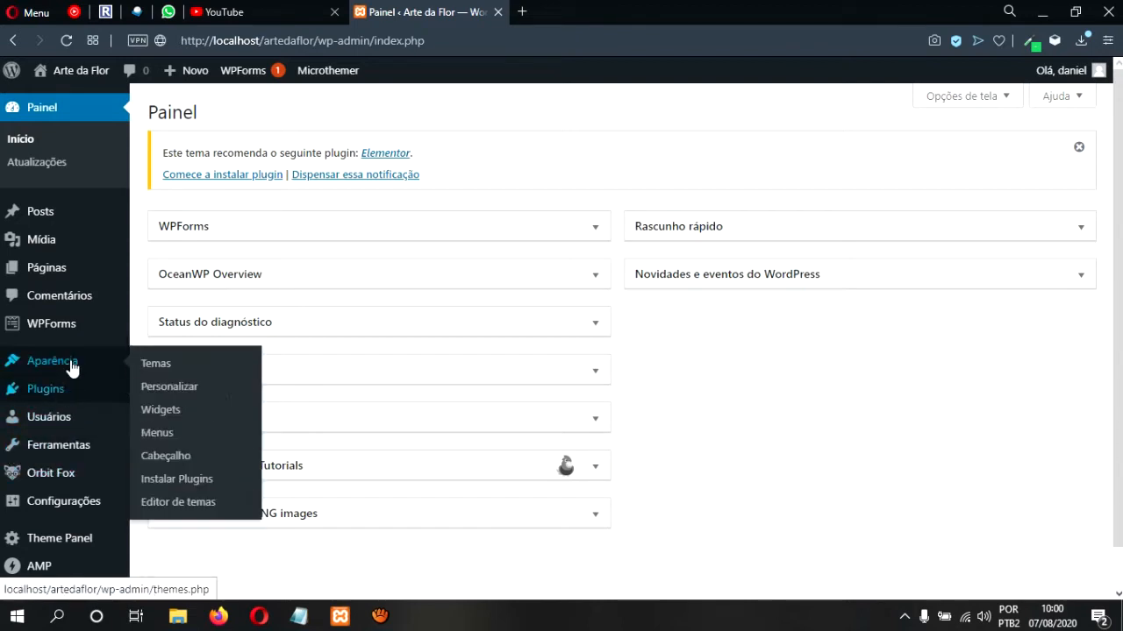
{"action": "left_click", "coordinate": [156, 365]}
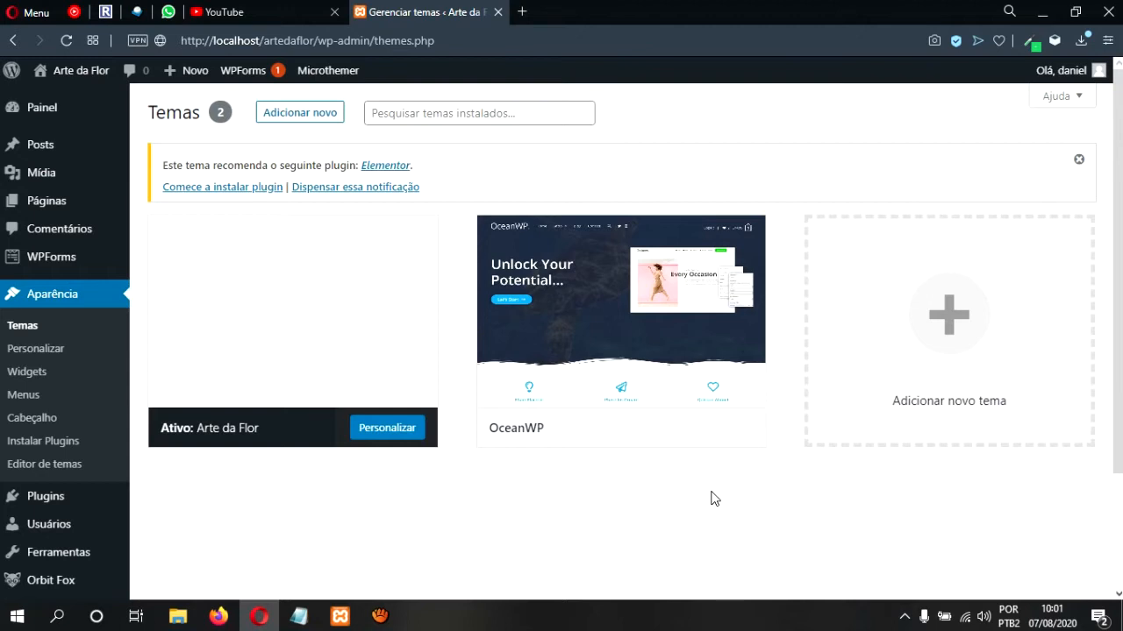
{"action": "mouse_move", "coordinate": [584, 353]}
{"action": "mouse_move", "coordinate": [495, 358]}
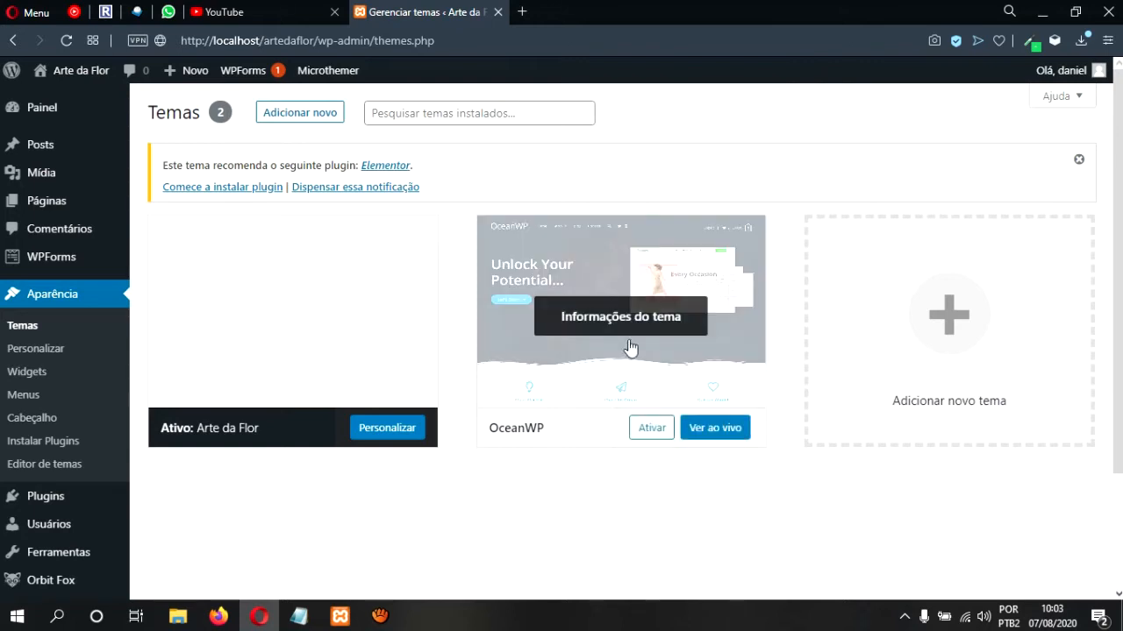
{"action": "mouse_move", "coordinate": [260, 295]}
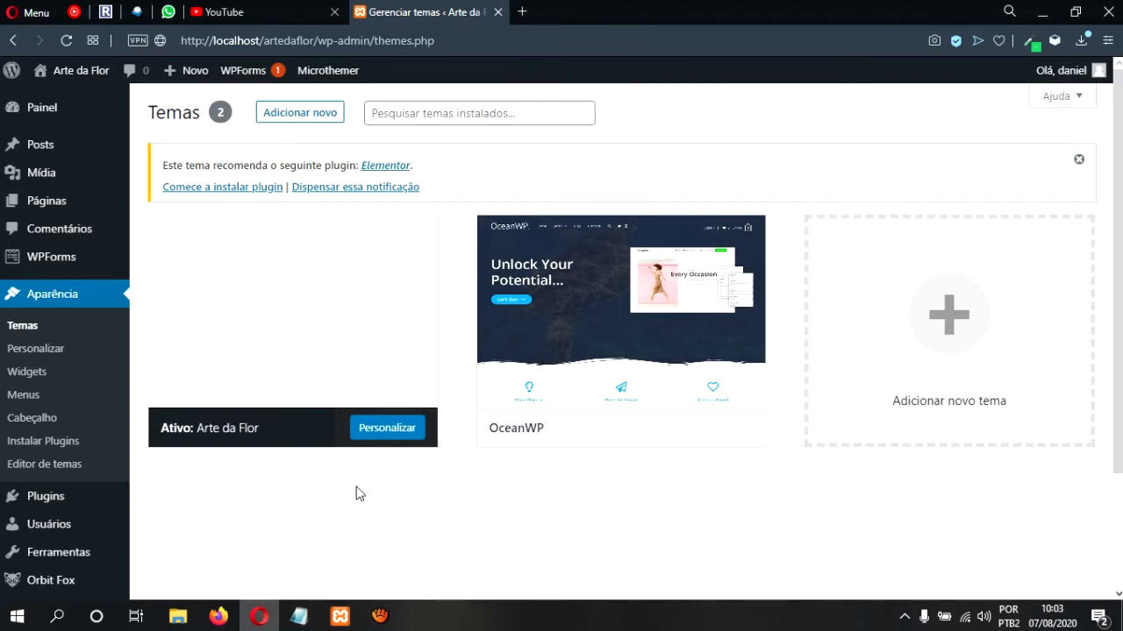
Search the plugin directory for "elementor" and install Elementor Page Builder.
{"action": "mouse_move", "coordinate": [87, 501]}
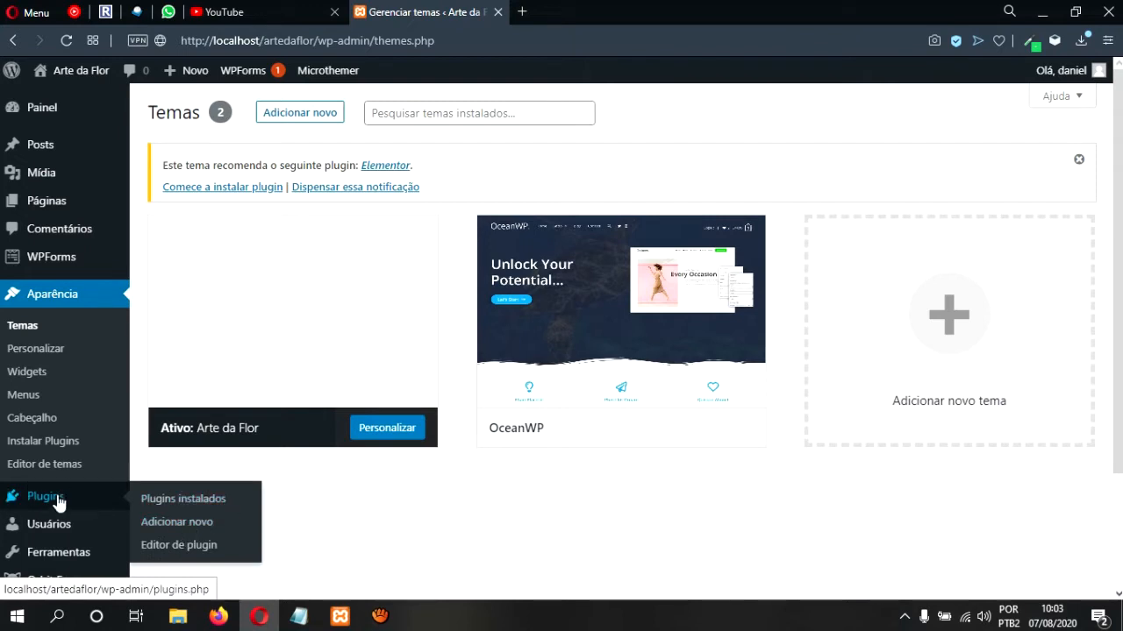
{"action": "left_click", "coordinate": [176, 523]}
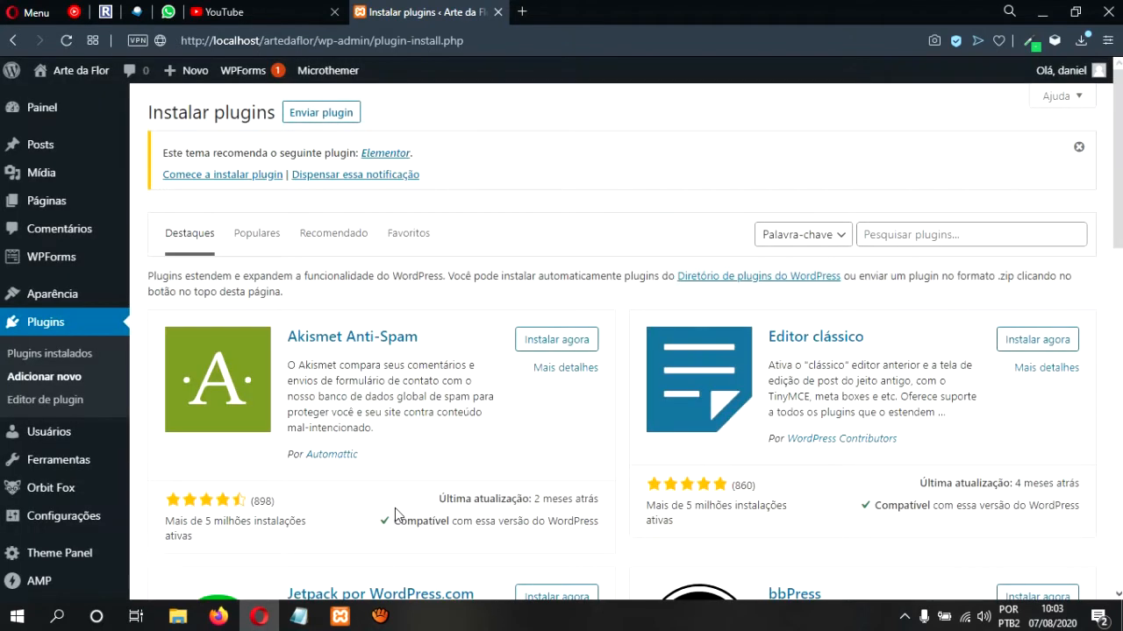
{"action": "left_click", "coordinate": [993, 237]}
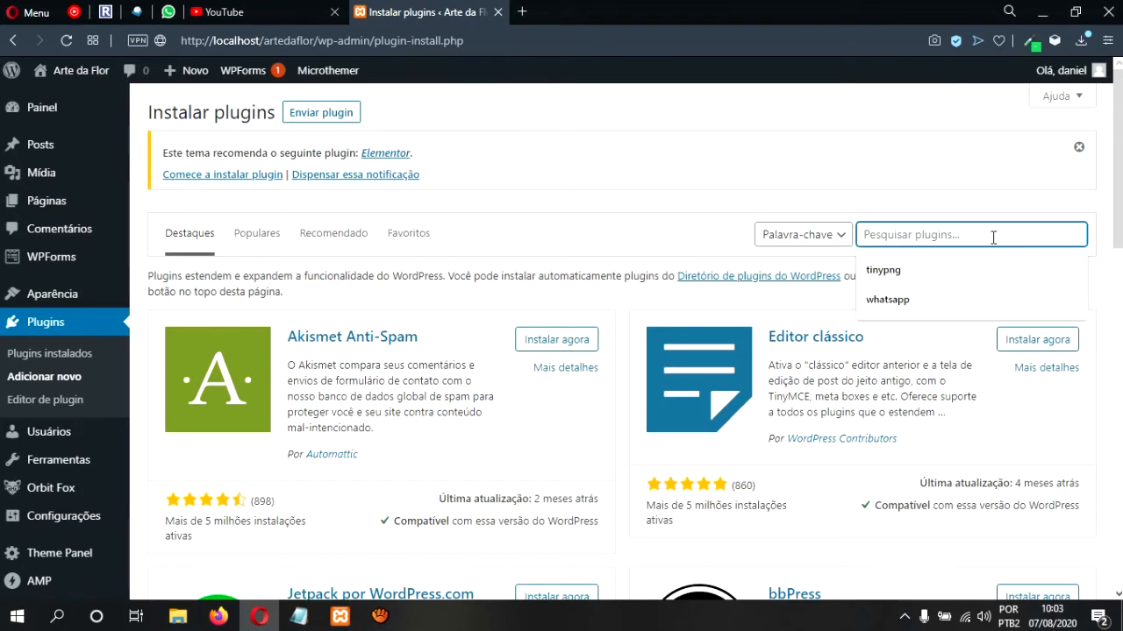
{"action": "type", "text": "elementor"}
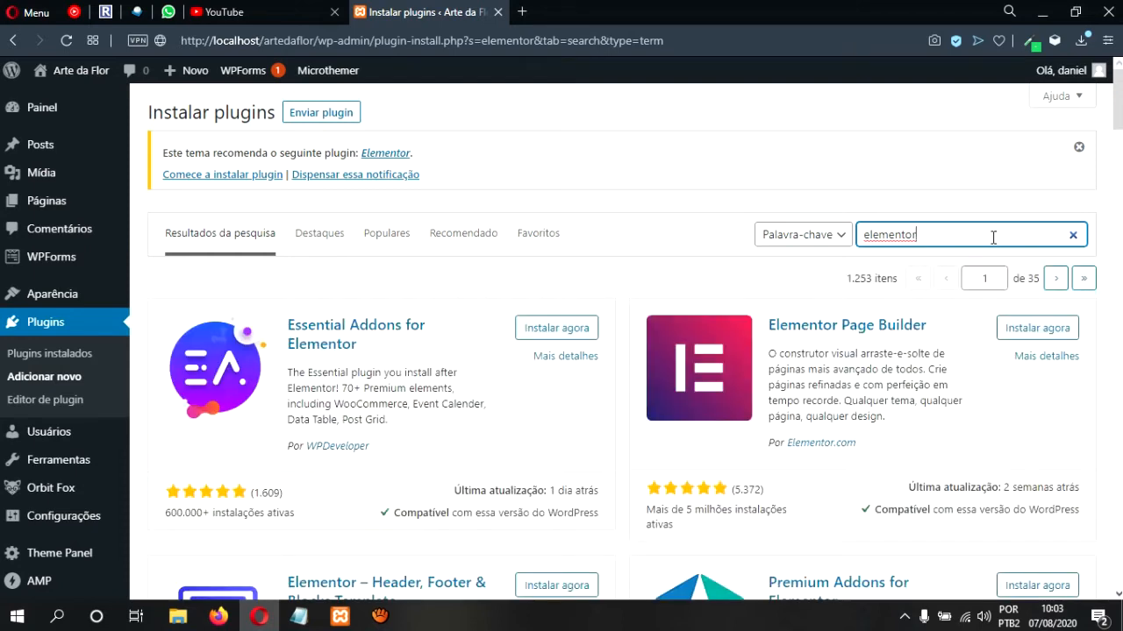
{"action": "left_click_drag", "start_coordinate": [1118, 123], "coordinate": [1118, 129]}
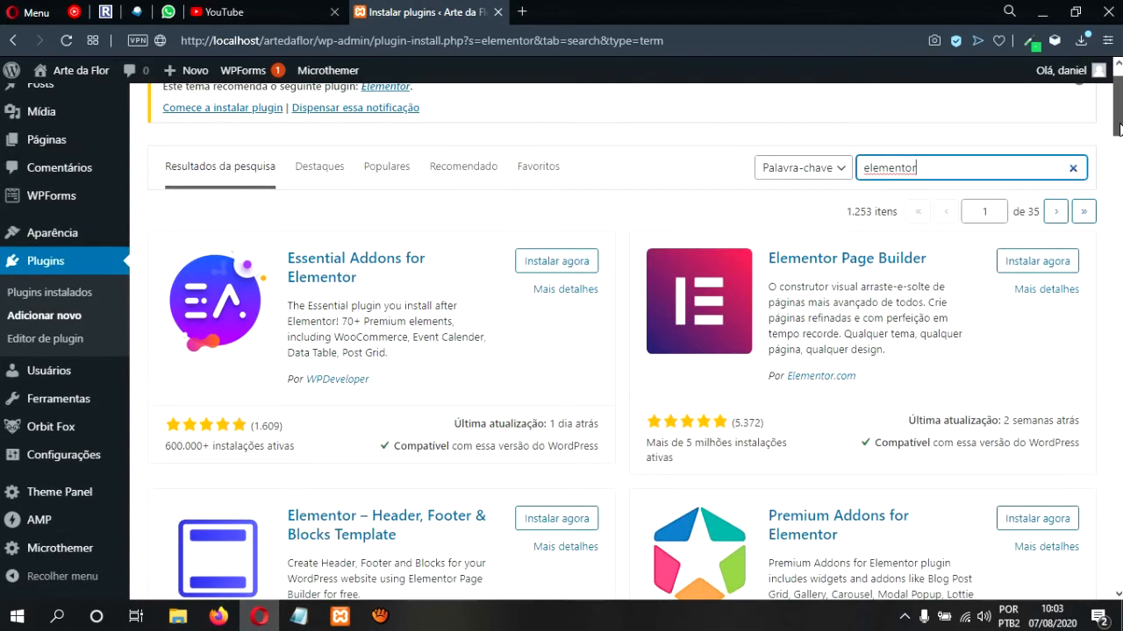
{"action": "left_click", "coordinate": [1043, 267]}
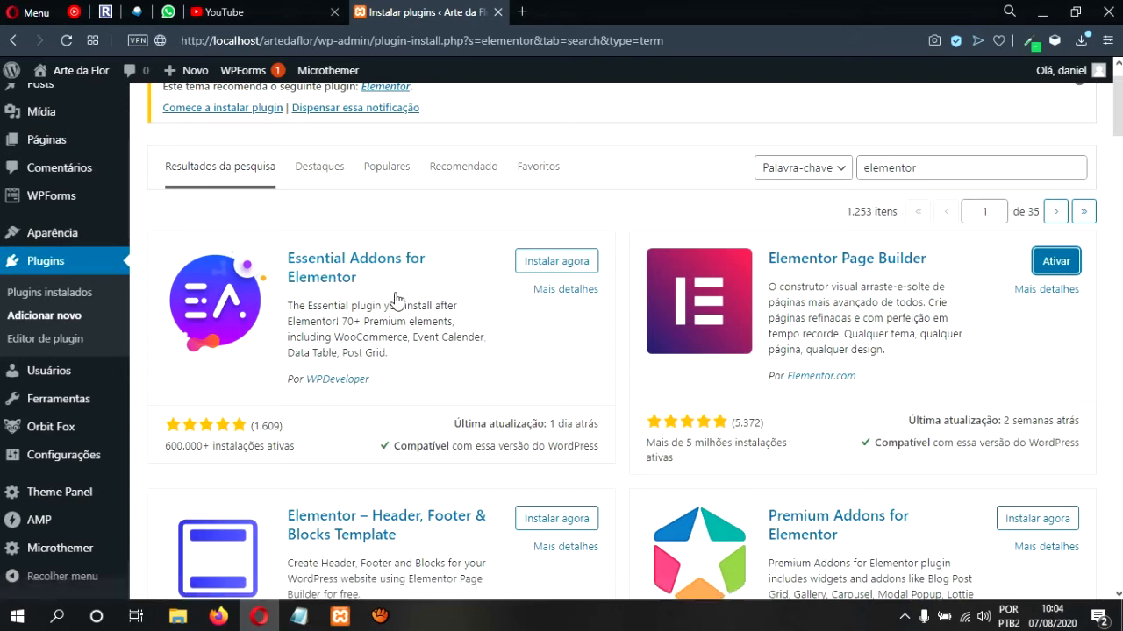
Install the Essential Addons for Elementor and Elementor – Header, Footer & Blocks Template plugins.
{"action": "left_click", "coordinate": [522, 285]}
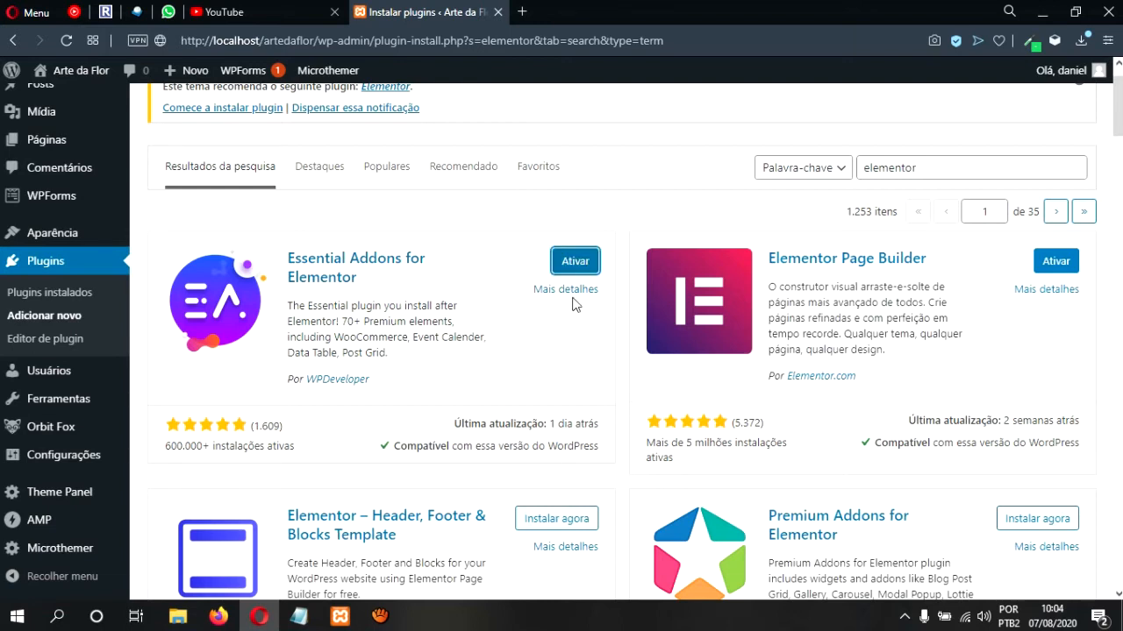
{"action": "scroll", "coordinate": [1120, 118], "scroll_direction": "down", "scroll_amount": 2}
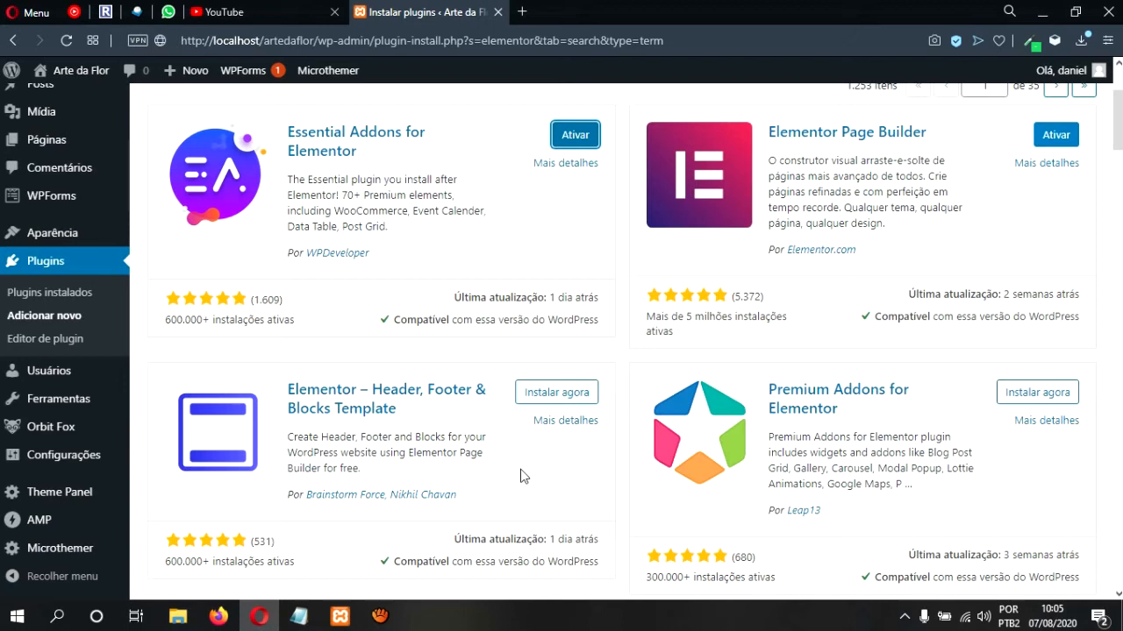
{"action": "left_click", "coordinate": [552, 393]}
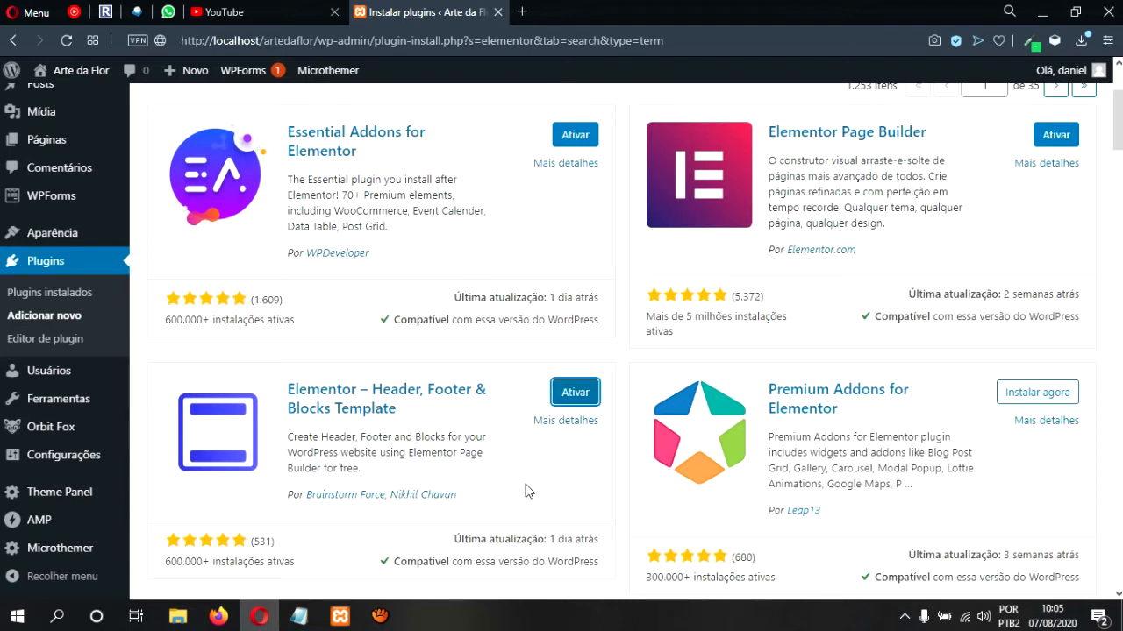
Bulk-activate the installed plugins Elementor, Elementor - Header, Footer & Blocks, and Essential Addons for Elementor.
{"action": "left_click", "coordinate": [48, 296]}
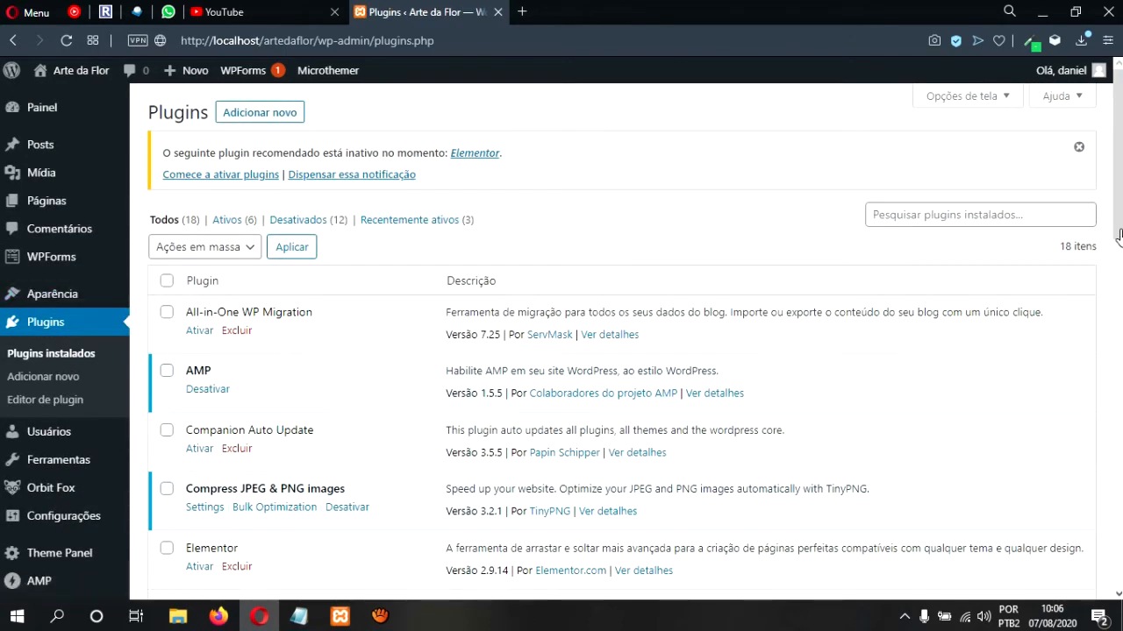
{"action": "left_click_drag", "start_coordinate": [1116, 184], "coordinate": [1118, 269]}
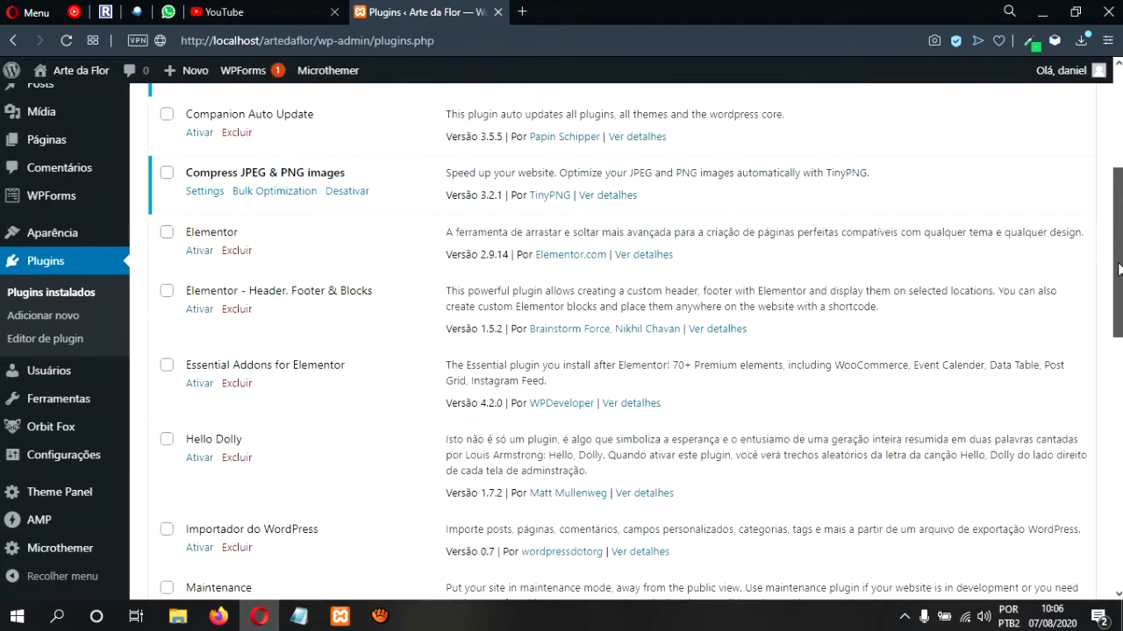
{"action": "left_click", "coordinate": [170, 368]}
{"action": "left_click", "coordinate": [168, 294]}
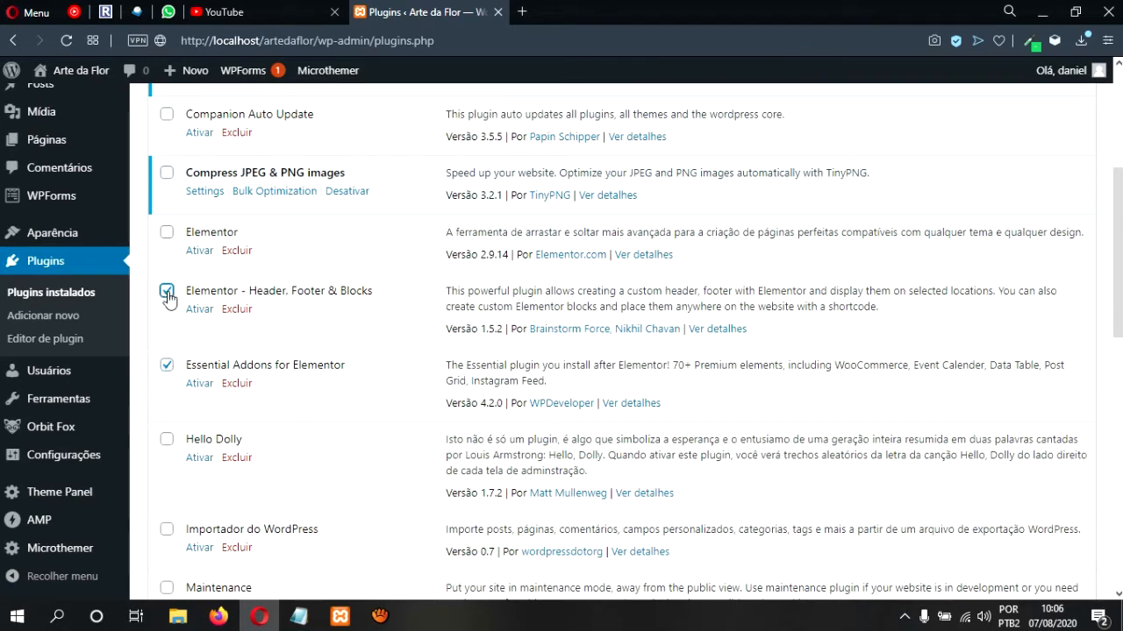
{"action": "left_click", "coordinate": [168, 234]}
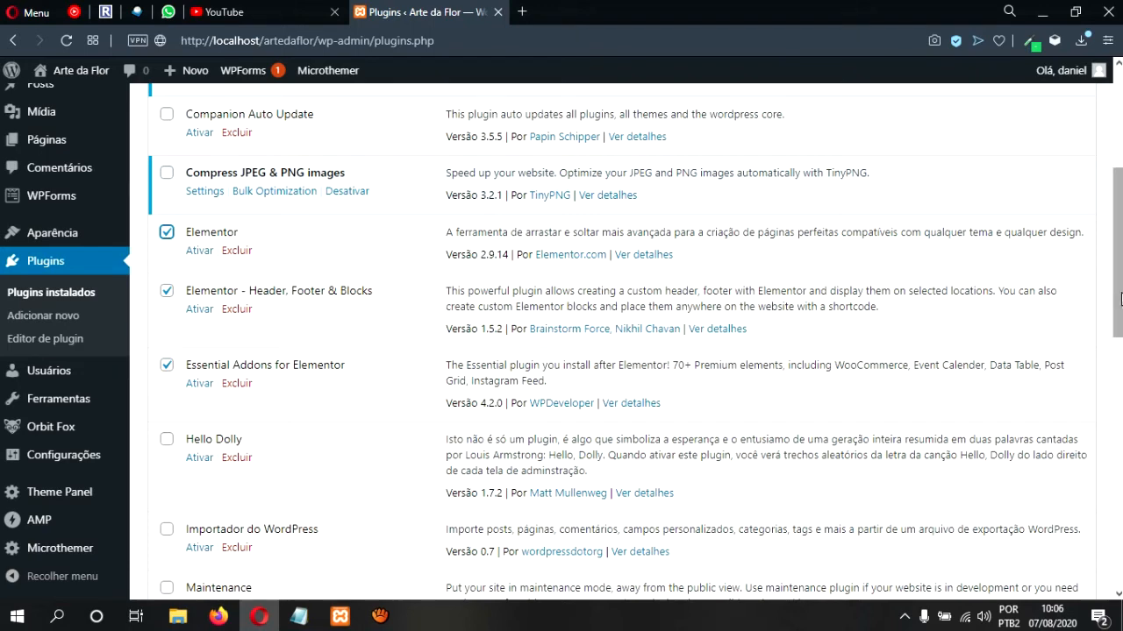
{"action": "scroll", "coordinate": [1120, 300], "scroll_direction": "up", "scroll_amount": 3}
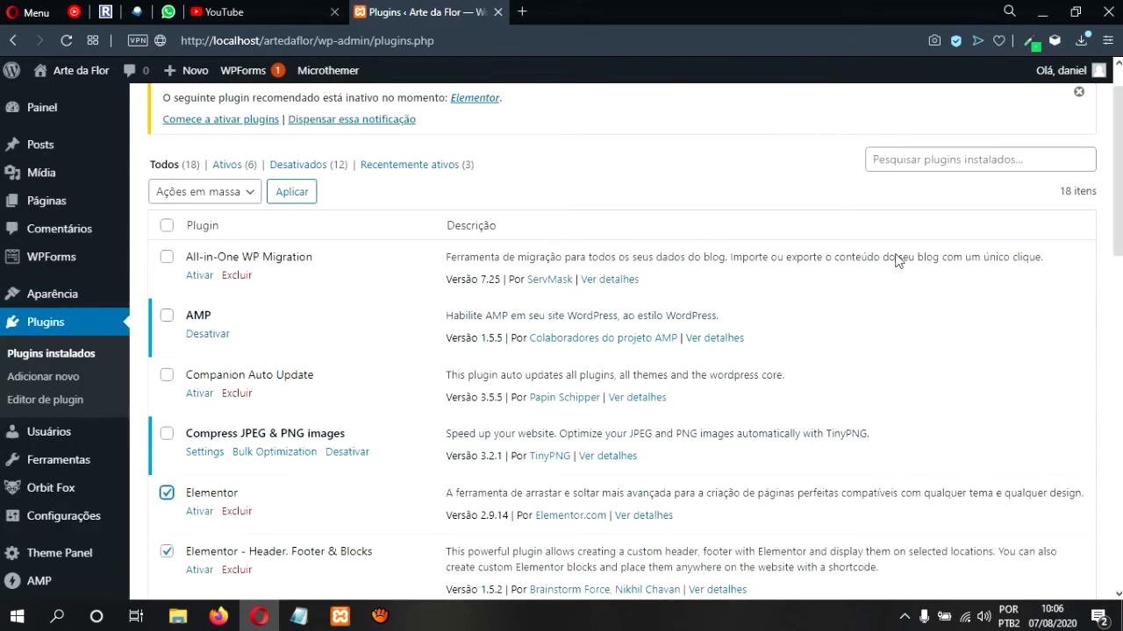
{"action": "left_click", "coordinate": [248, 195]}
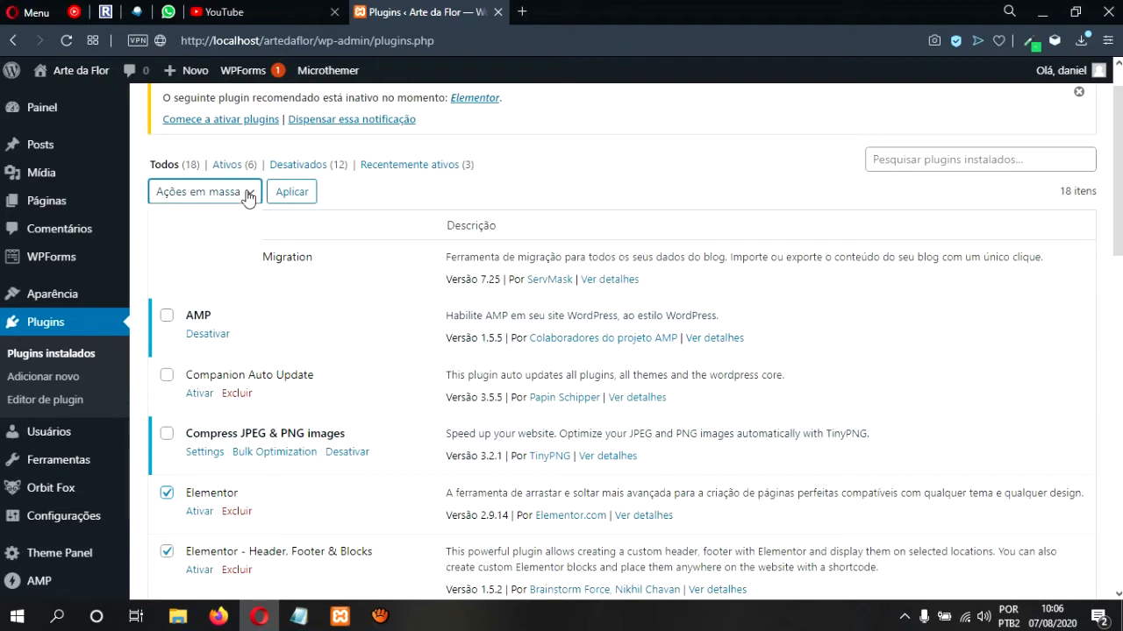
{"action": "left_click", "coordinate": [220, 230]}
{"action": "left_click", "coordinate": [307, 202]}
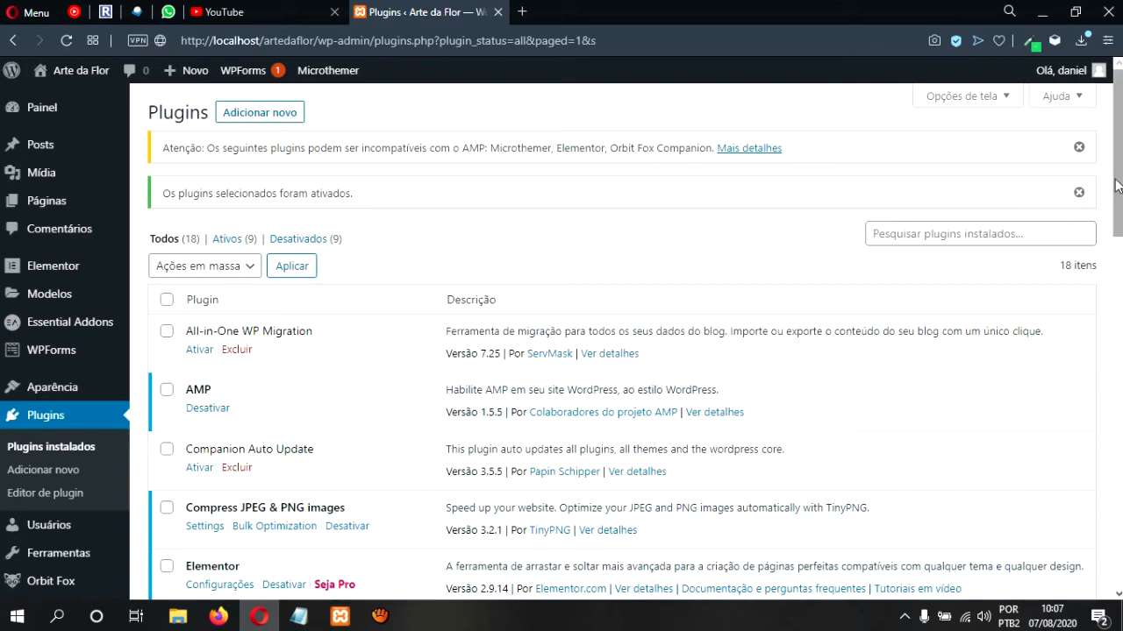
{"action": "left_click_drag", "start_coordinate": [1119, 156], "coordinate": [1120, 180]}
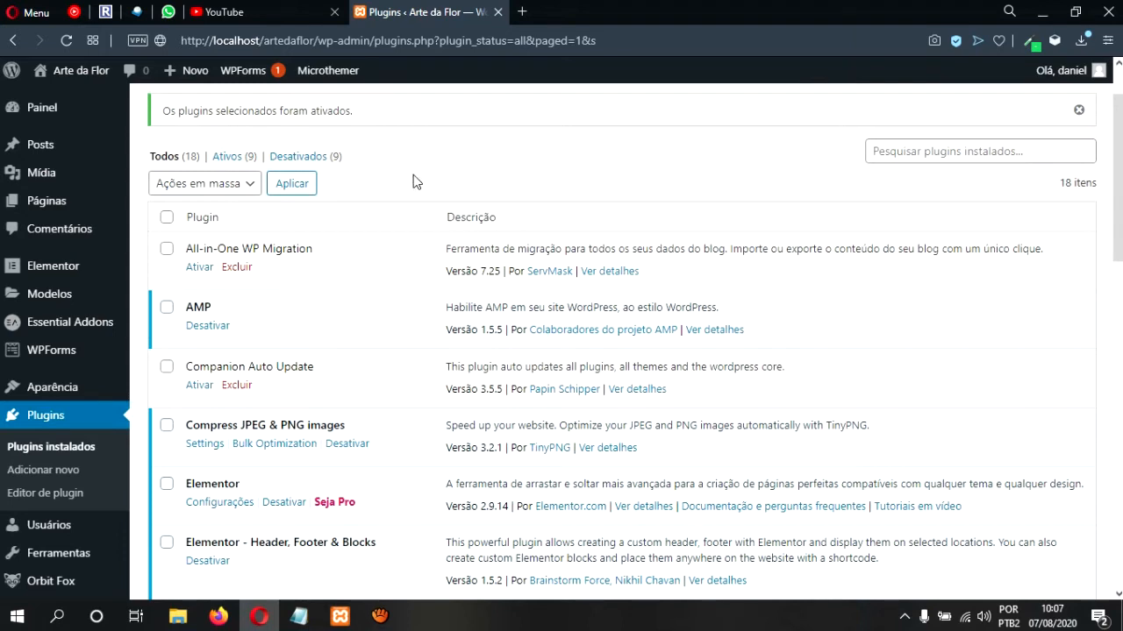
Open the list of all pages, and select the name "Início" in the Notepad list of page titles.
{"action": "mouse_move", "coordinate": [70, 202]}
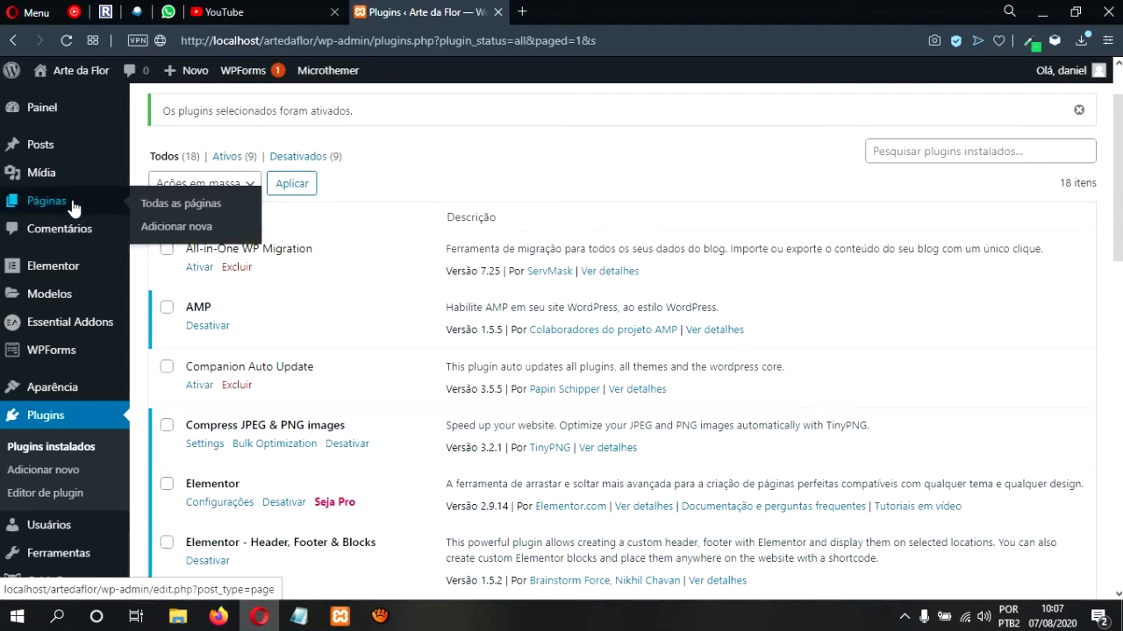
{"action": "left_click", "coordinate": [163, 205]}
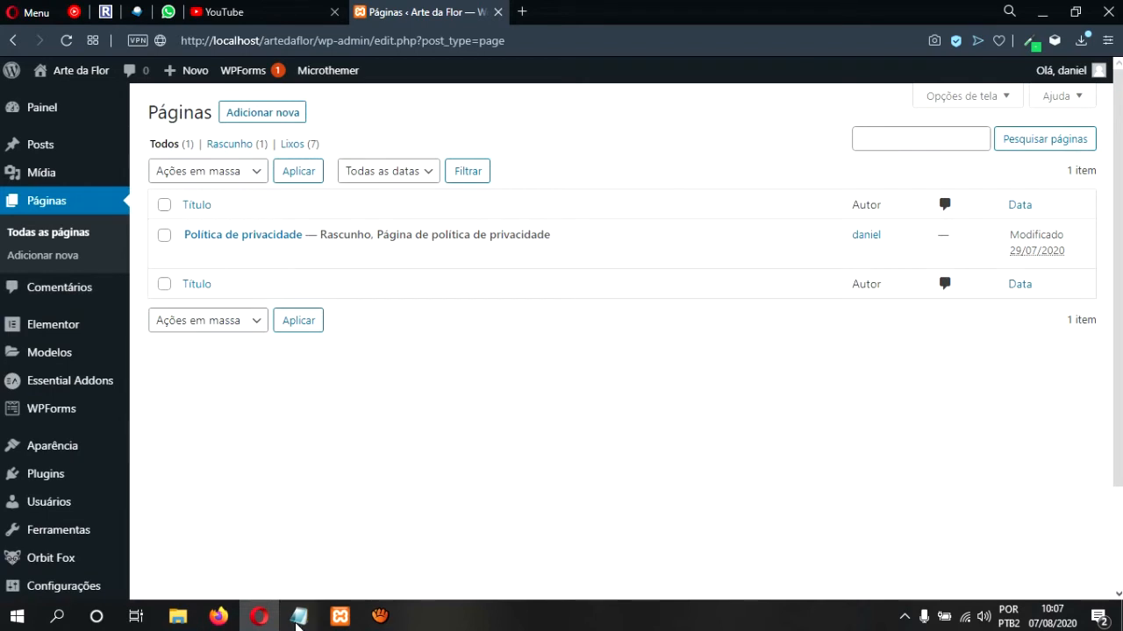
{"action": "mouse_move", "coordinate": [297, 624]}
{"action": "left_click", "coordinate": [359, 556]}
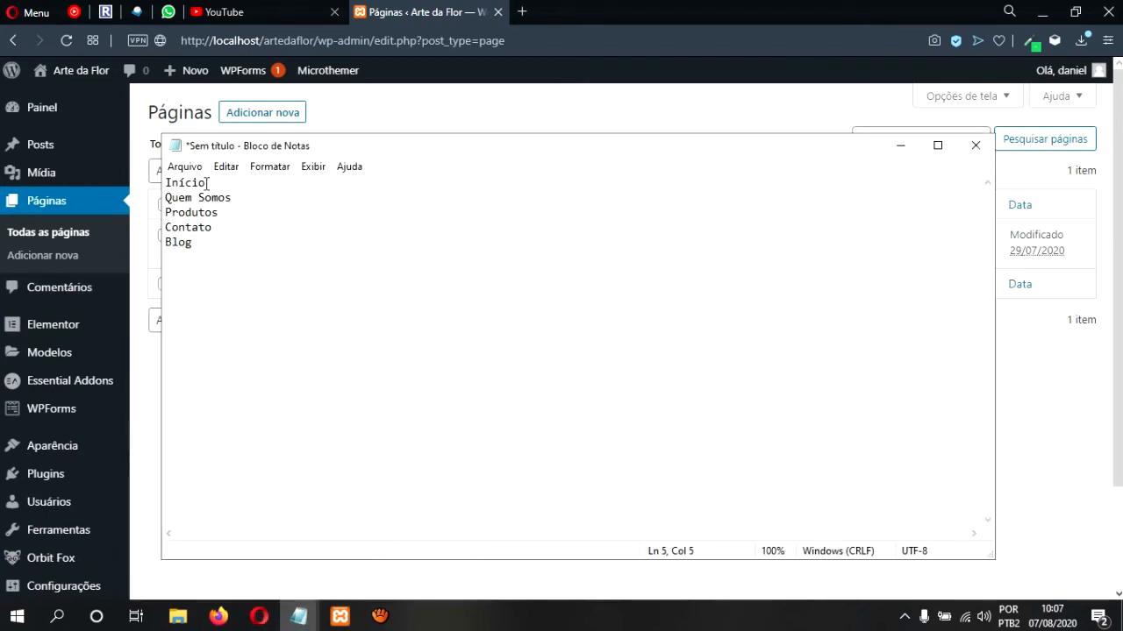
{"action": "left_click_drag", "start_coordinate": [206, 183], "coordinate": [165, 182]}
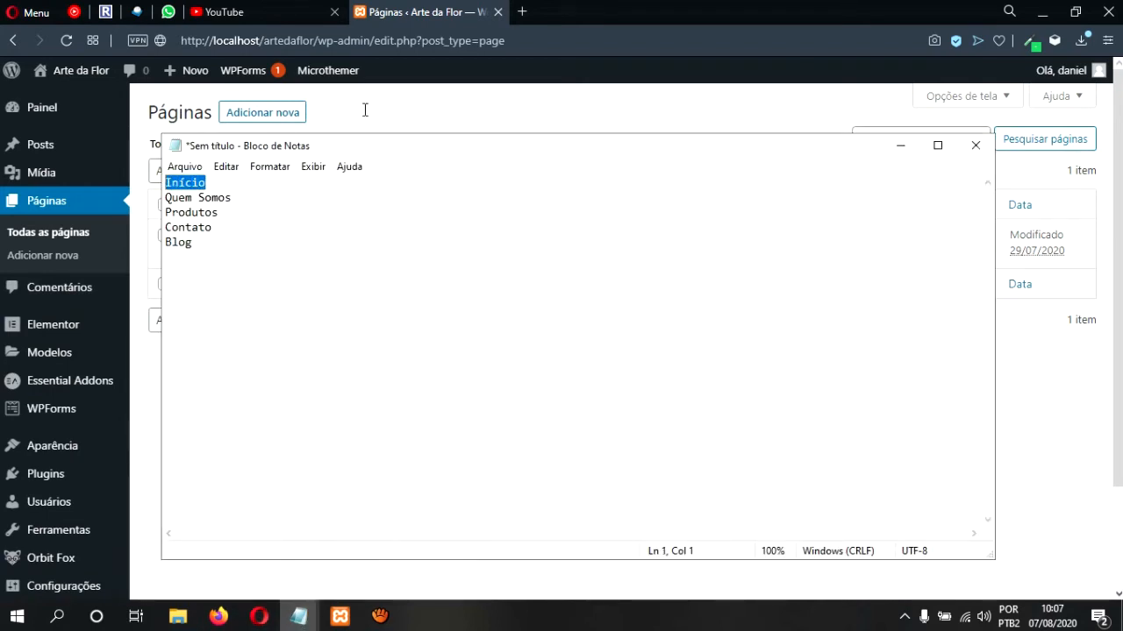
Add a new page titled "Início", dismissing the editor's welcome guide, and publish it.
{"action": "left_click", "coordinate": [272, 113]}
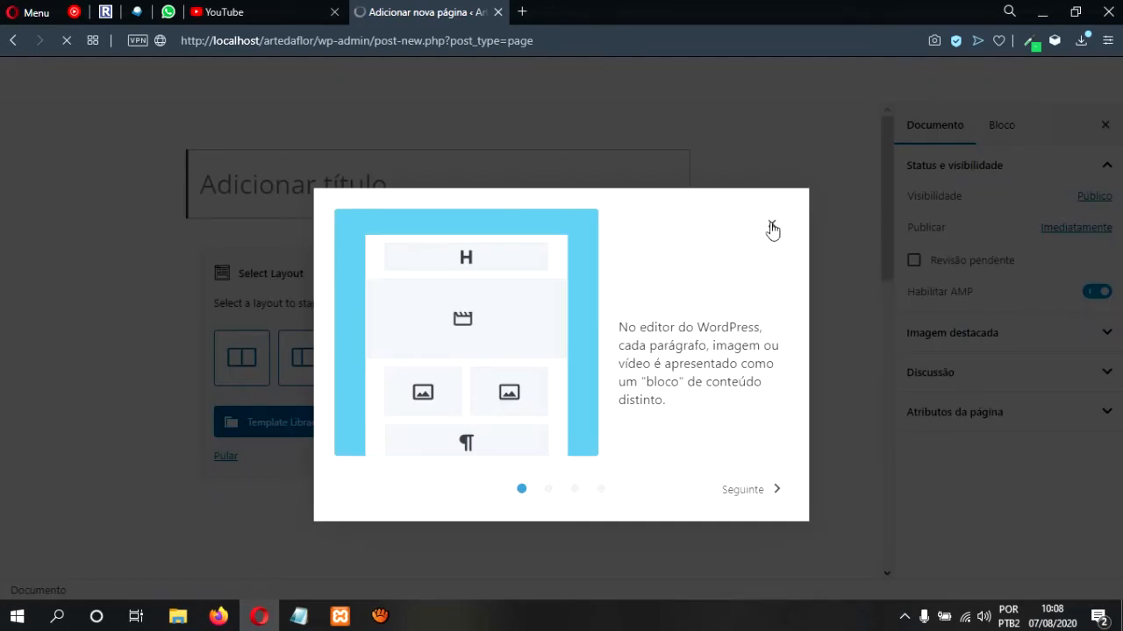
{"action": "left_click", "coordinate": [771, 198]}
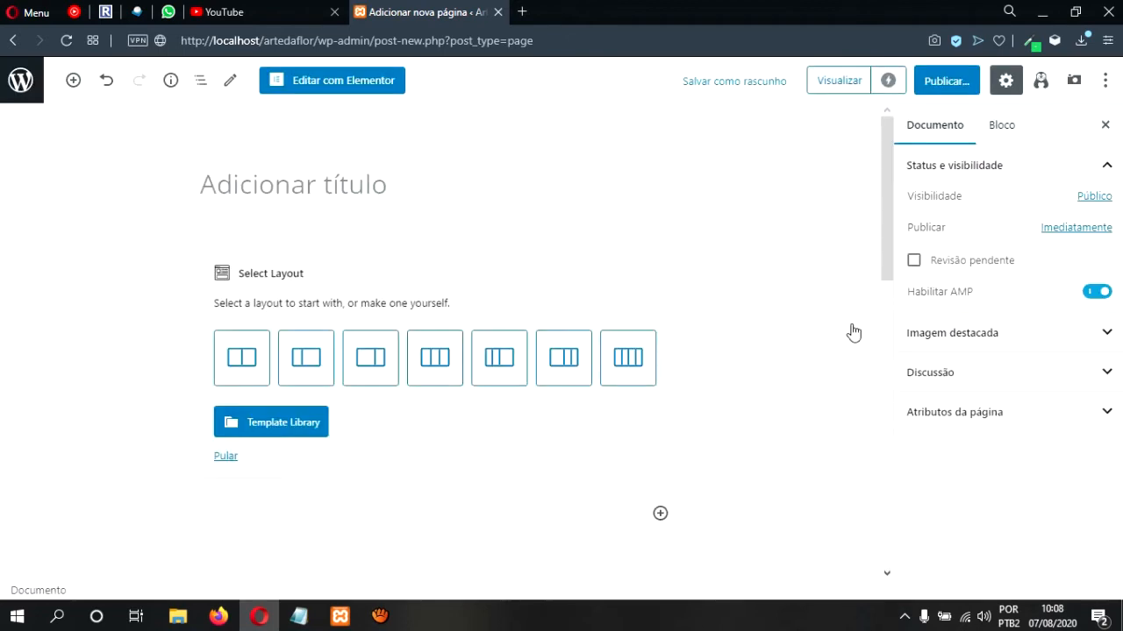
{"action": "left_click", "coordinate": [326, 185]}
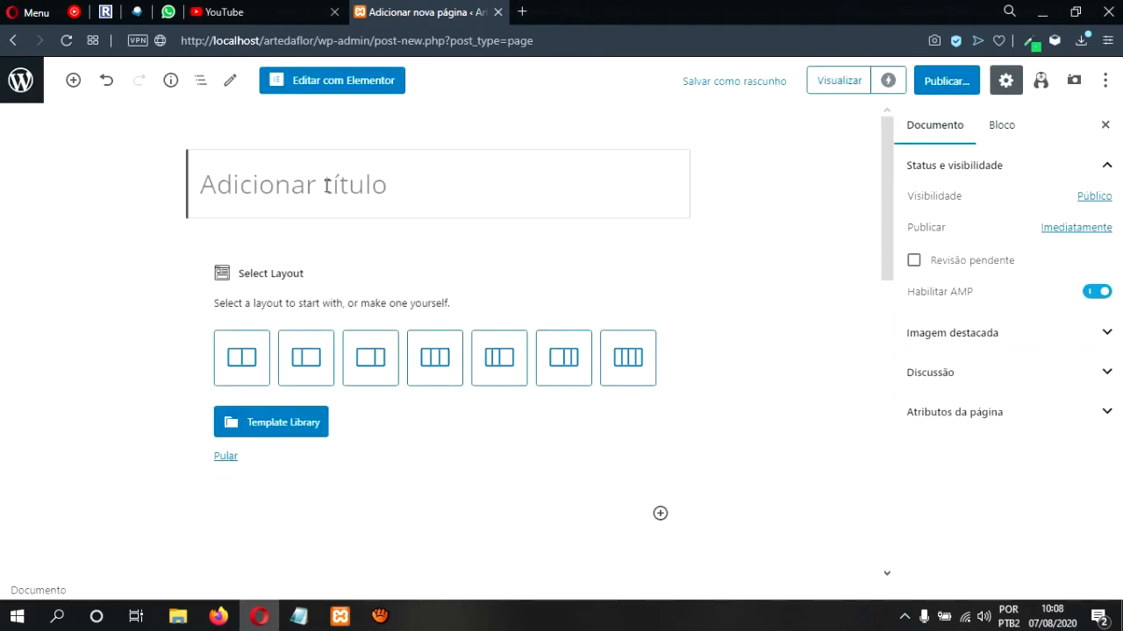
{"action": "type", "text": "Início"}
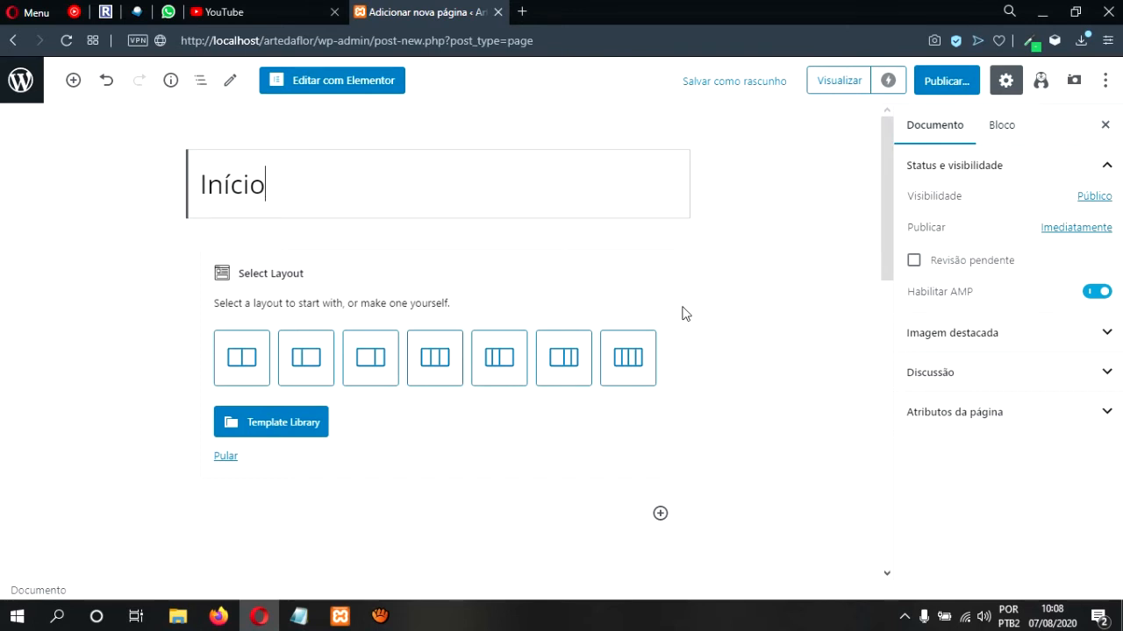
{"action": "left_click", "coordinate": [948, 82]}
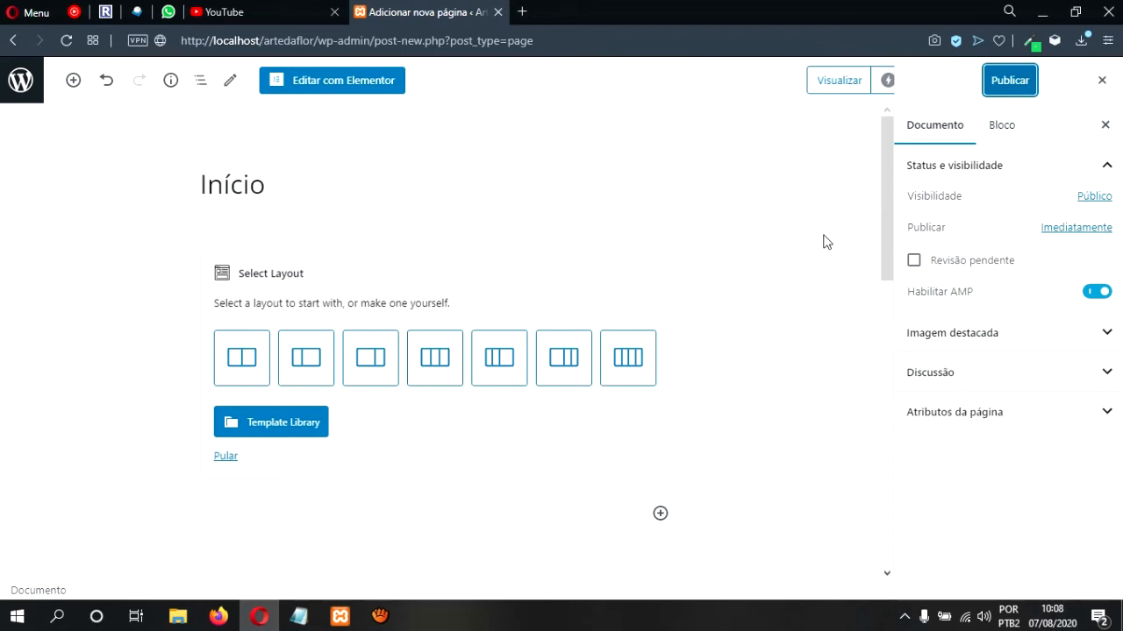
{"action": "left_click", "coordinate": [1009, 81]}
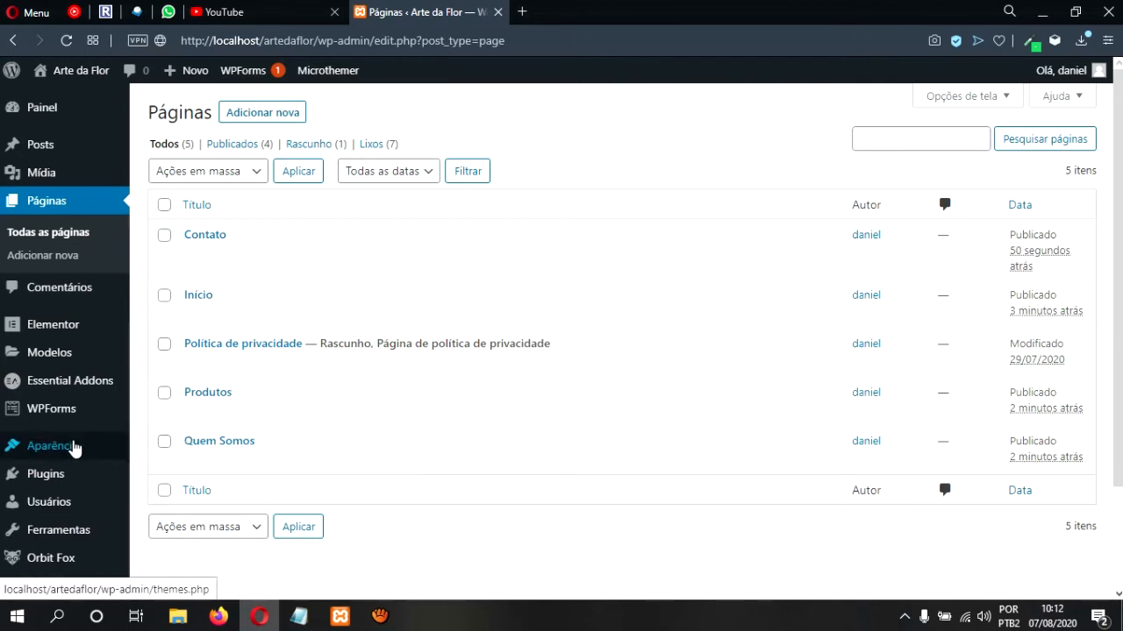
In the reading settings, make the homepage display a static page, choose "Início" as the homepage, and save the changes.
{"action": "mouse_move", "coordinate": [74, 448]}
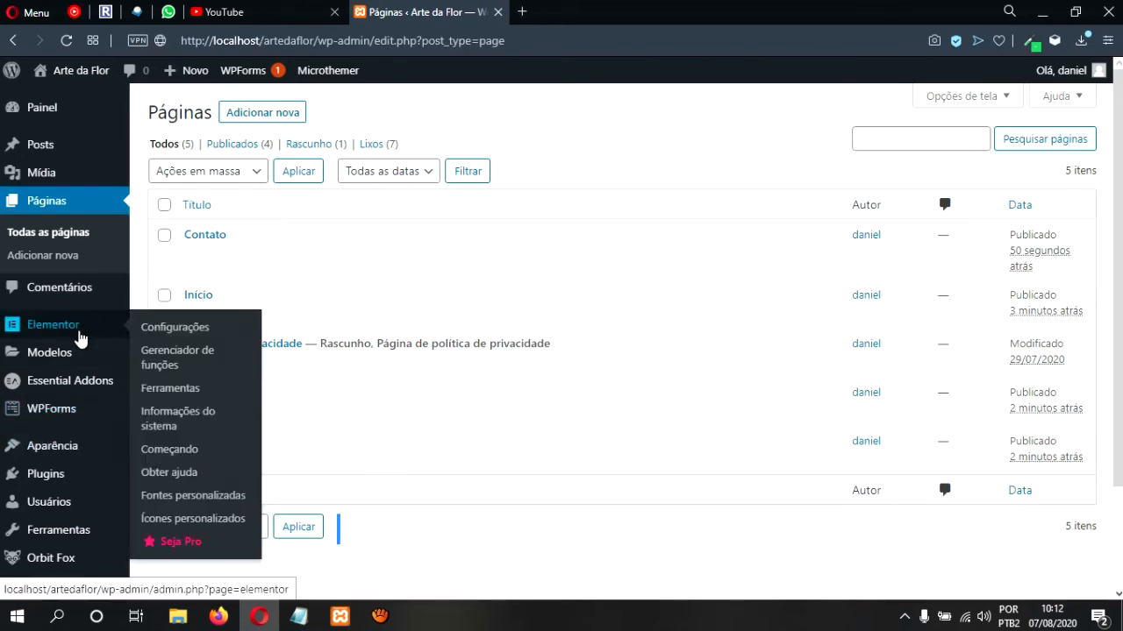
{"action": "scroll", "coordinate": [80, 339], "scroll_direction": "down", "scroll_amount": 2}
{"action": "mouse_move", "coordinate": [94, 466]}
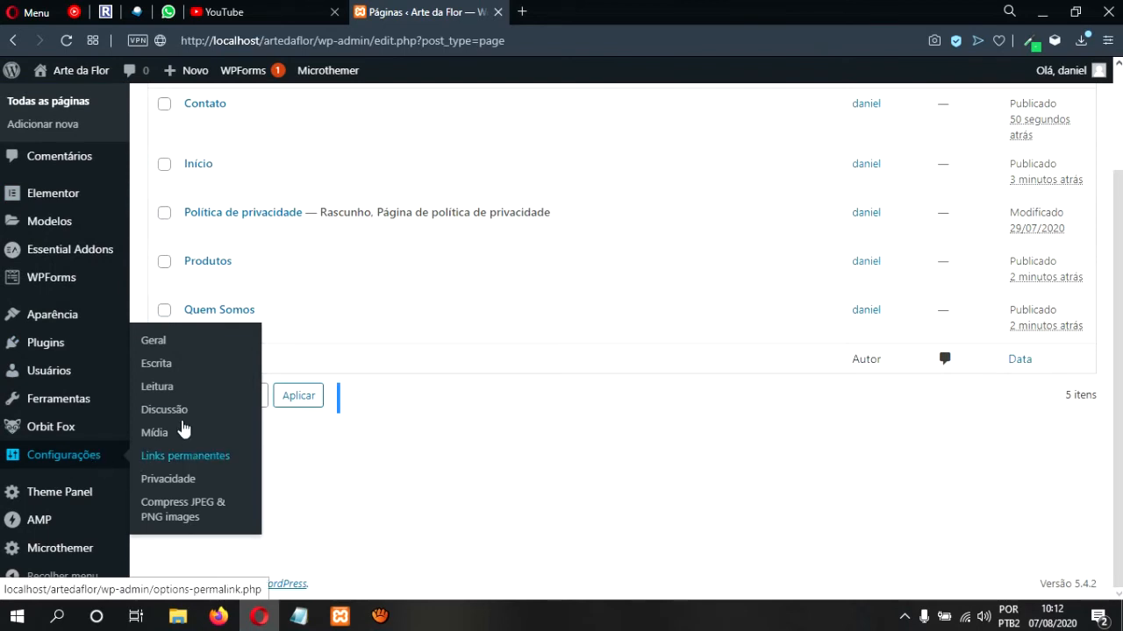
{"action": "left_click", "coordinate": [167, 388]}
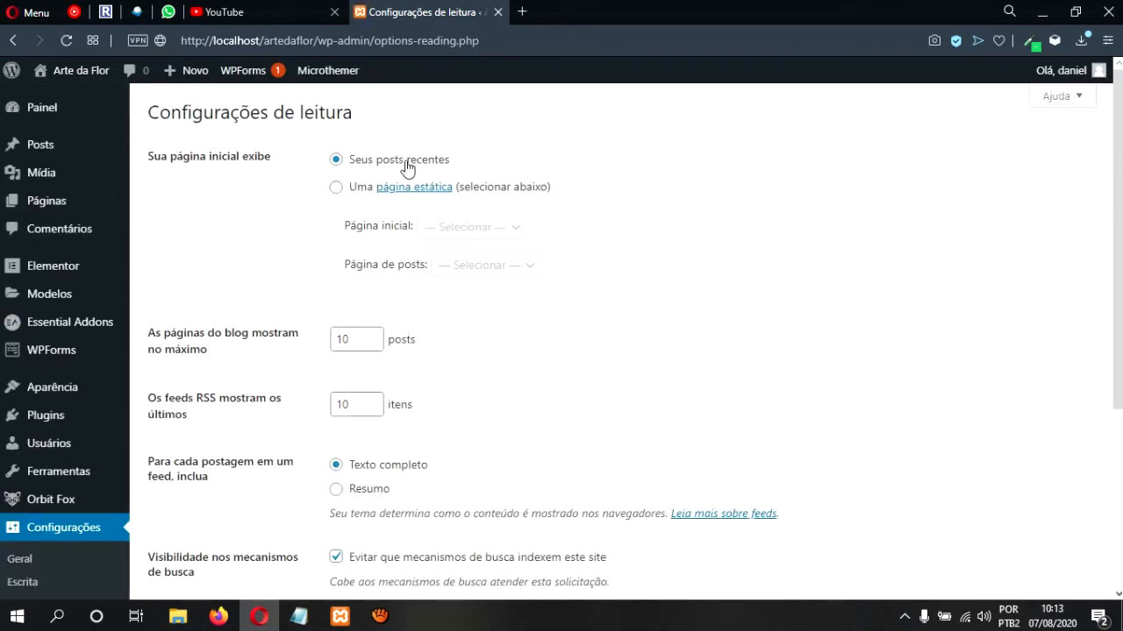
{"action": "left_click_drag", "start_coordinate": [276, 162], "coordinate": [172, 159]}
{"action": "double_click", "coordinate": [224, 159]}
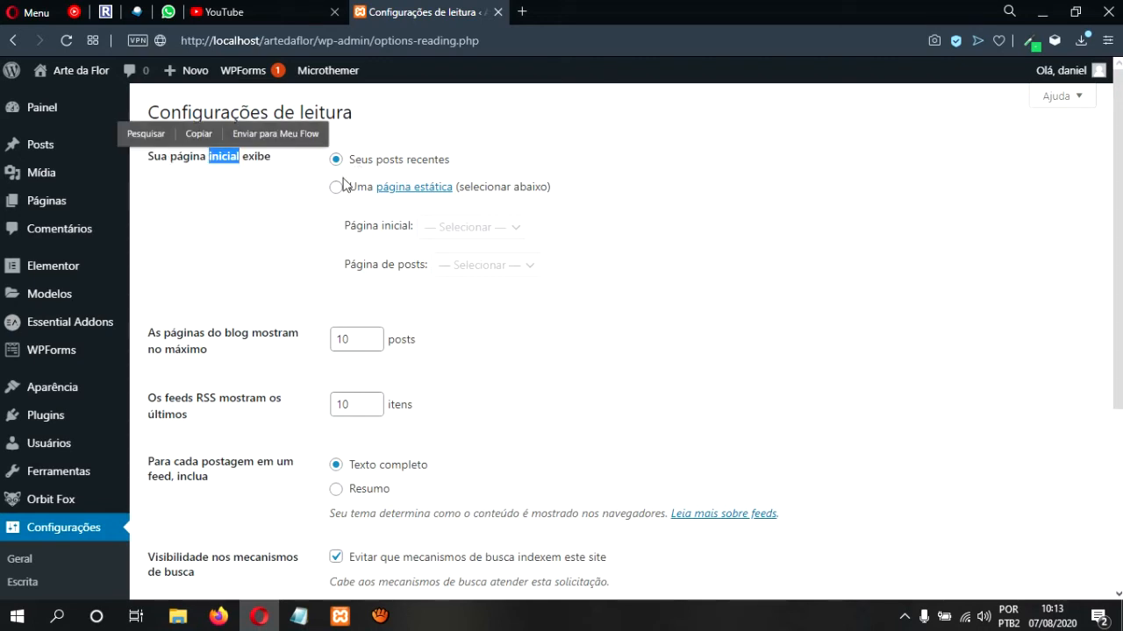
{"action": "left_click", "coordinate": [335, 188]}
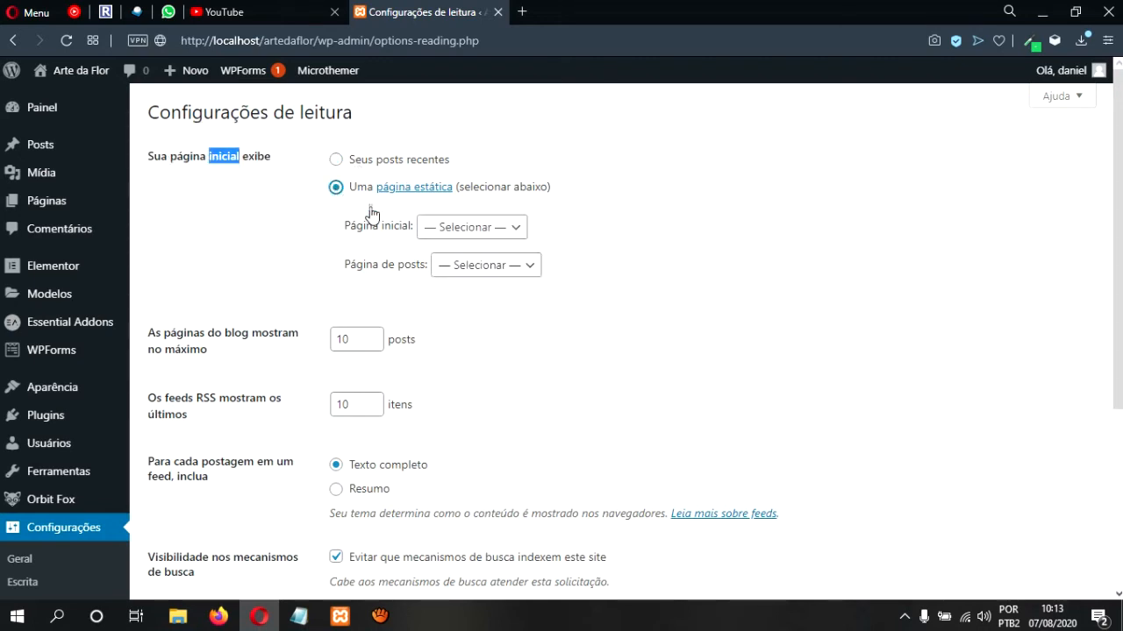
{"action": "left_click", "coordinate": [516, 232]}
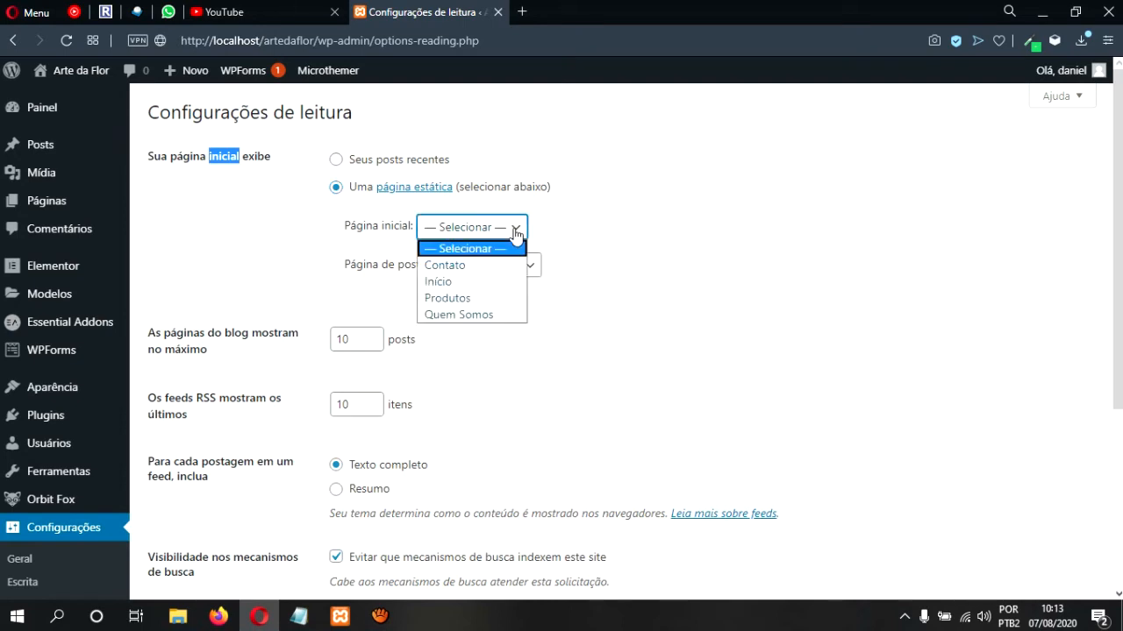
{"action": "left_click", "coordinate": [467, 282]}
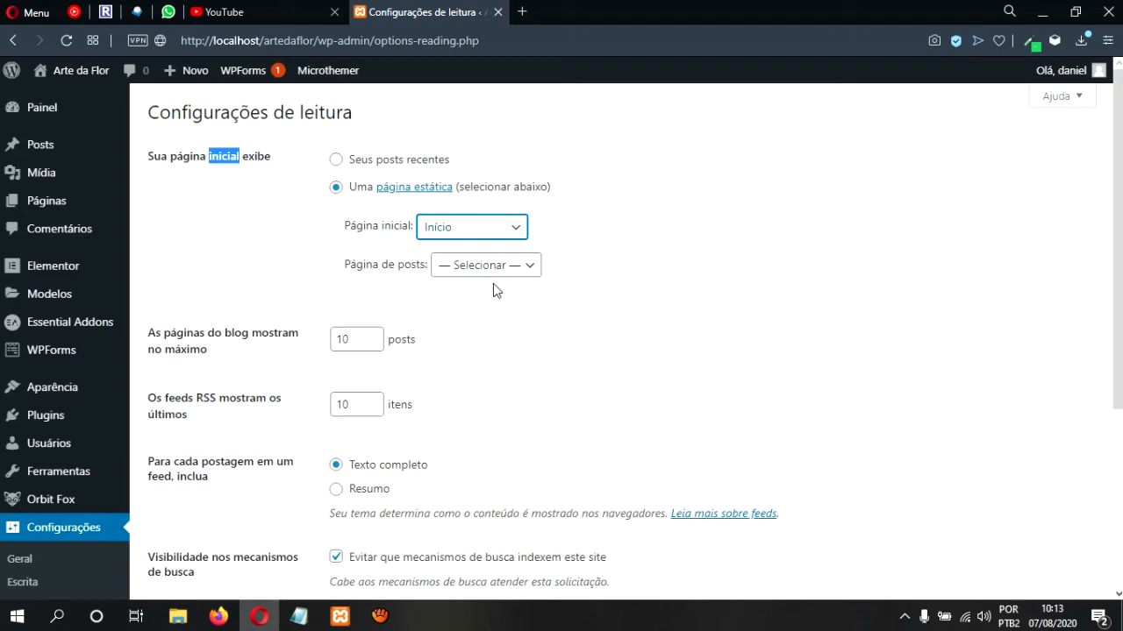
{"action": "left_click", "coordinate": [884, 338]}
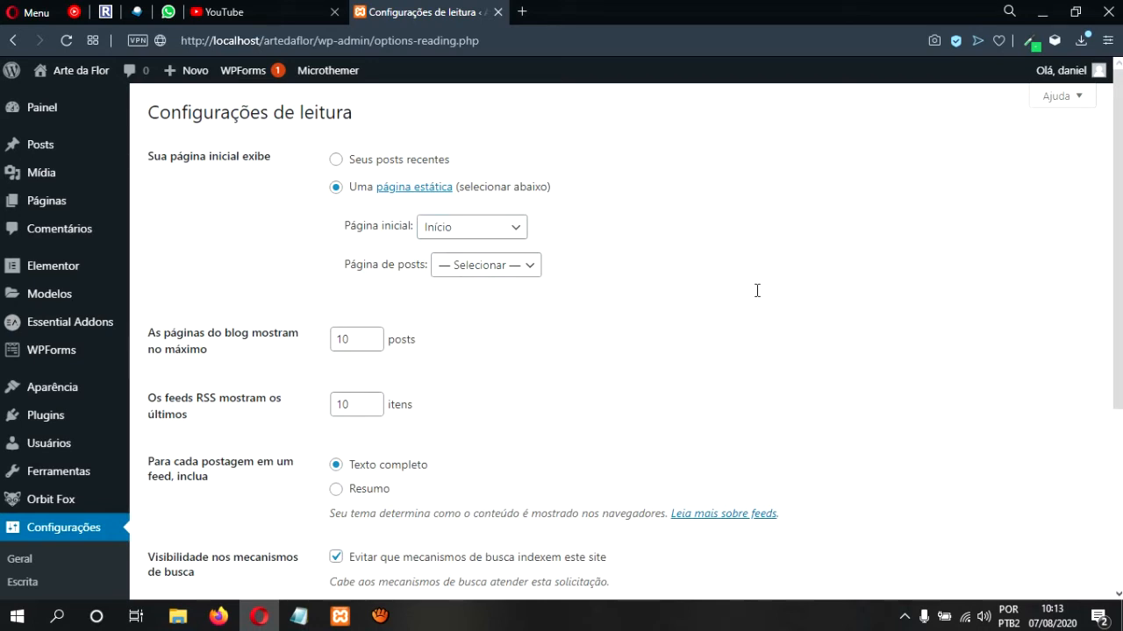
{"action": "scroll", "coordinate": [803, 298], "scroll_direction": "down", "scroll_amount": 1}
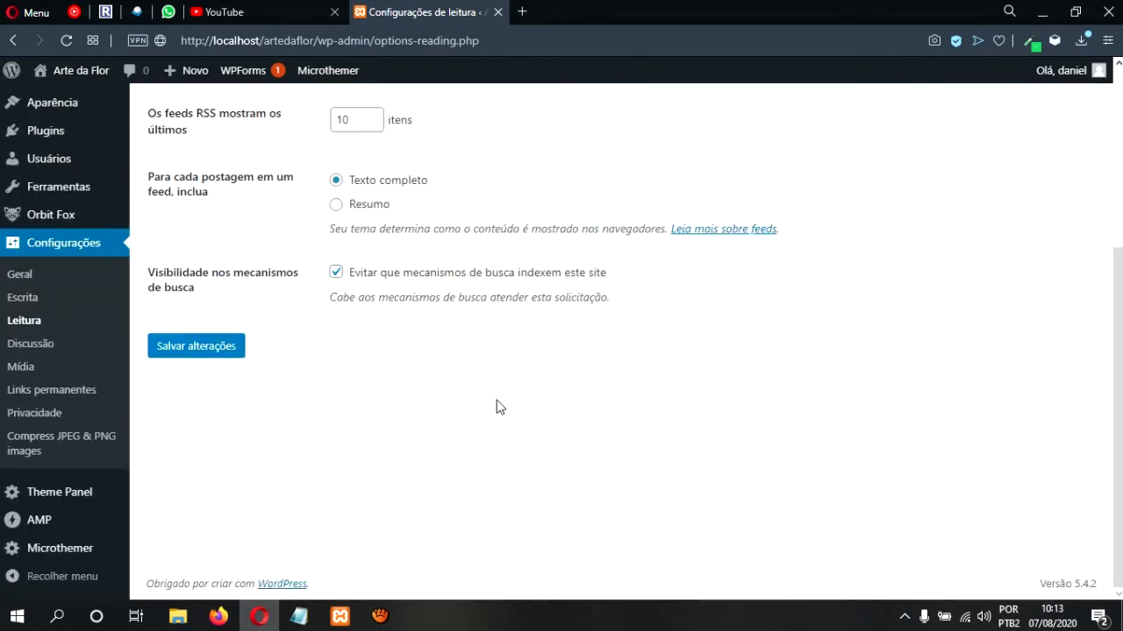
{"action": "left_click", "coordinate": [217, 347]}
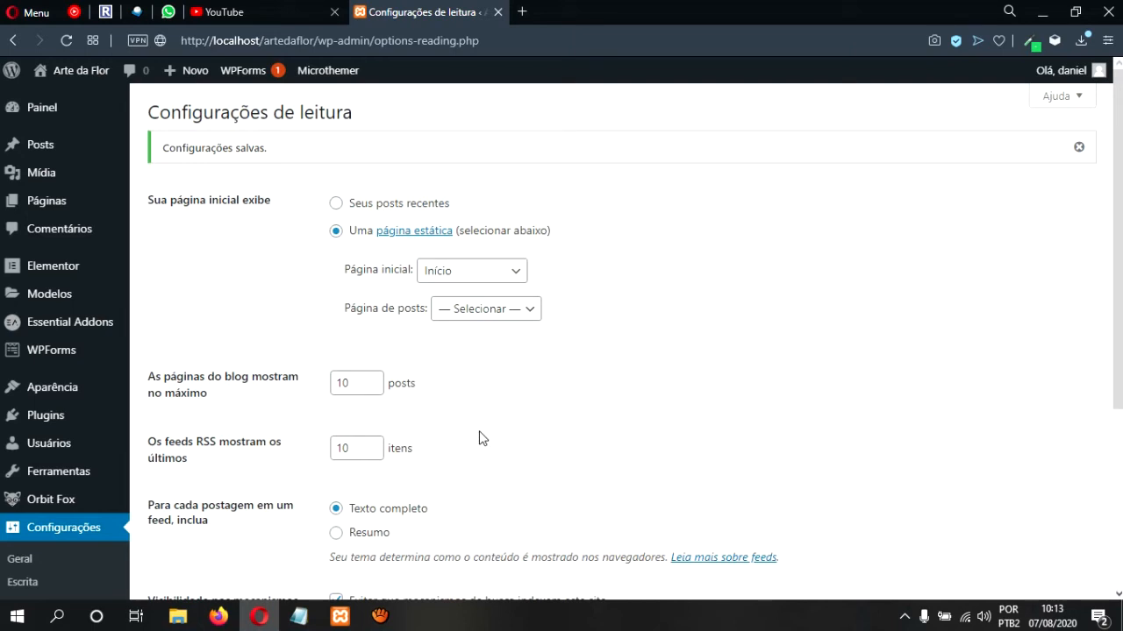
Create a new navigation menu named "Principal".
{"action": "mouse_move", "coordinate": [77, 395]}
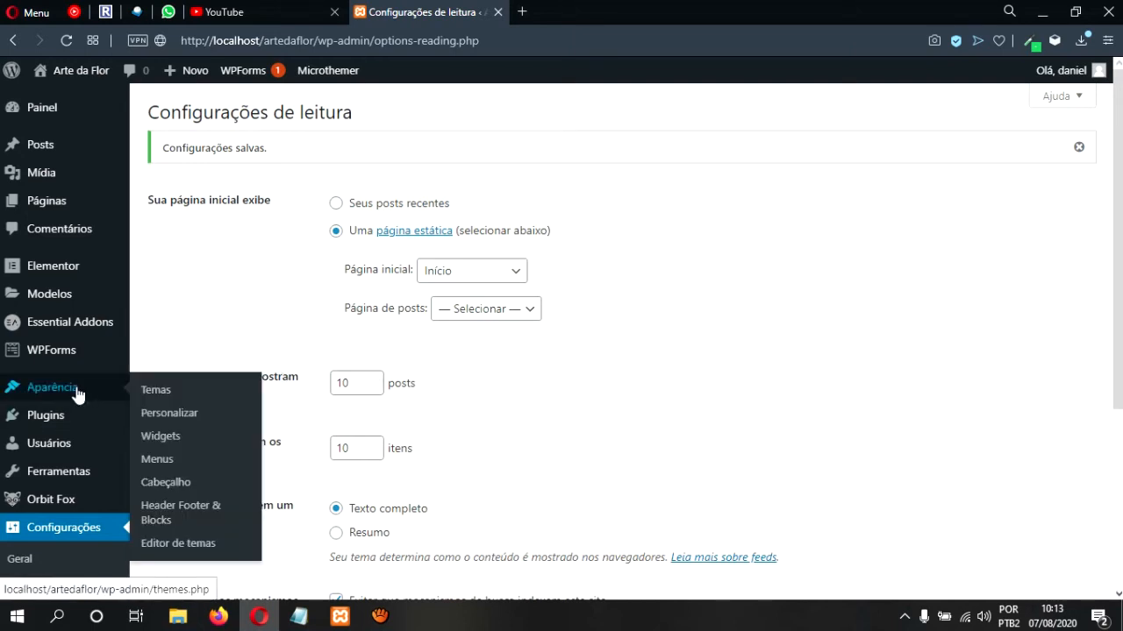
{"action": "left_click", "coordinate": [169, 462]}
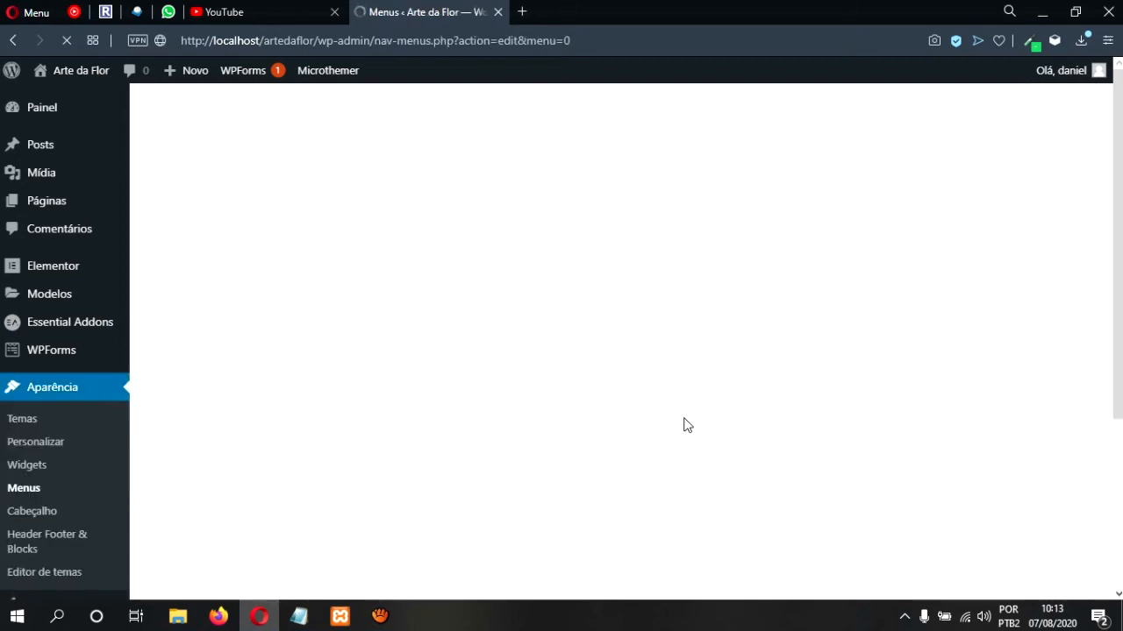
{"action": "left_click", "coordinate": [651, 299]}
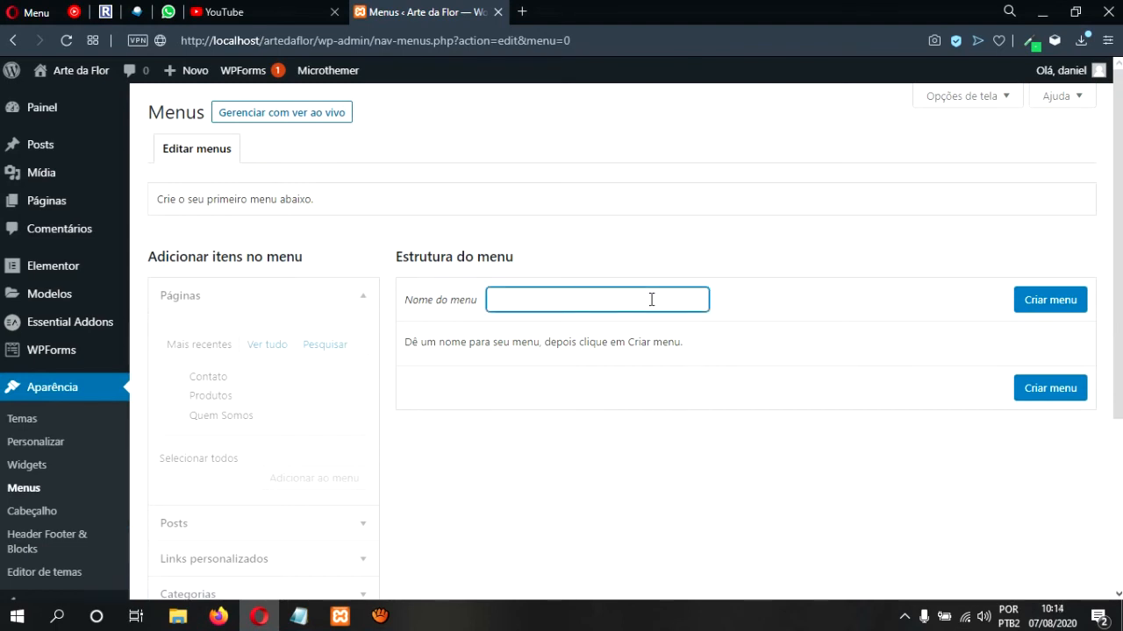
{"action": "type", "text": "Principal"}
{"action": "left_click", "coordinate": [1057, 311]}
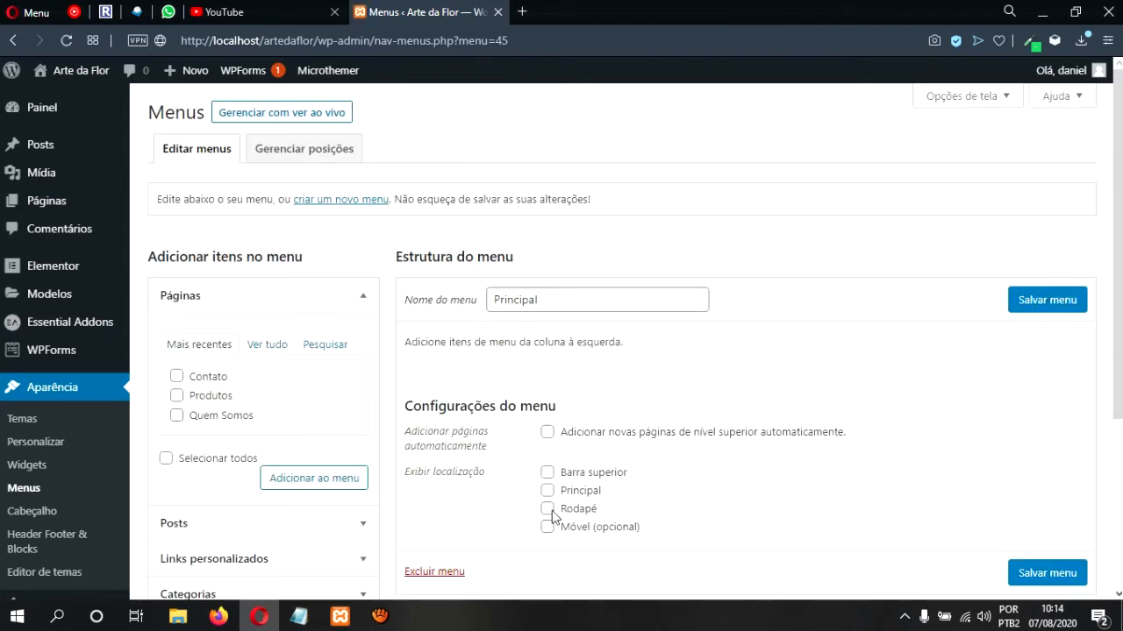
Enable automatic addition of new top-level pages to the Principal menu.
{"action": "left_click", "coordinate": [548, 434]}
{"action": "left_click", "coordinate": [547, 473]}
{"action": "left_click", "coordinate": [547, 474]}
Add the pages Início, Contato, Produtos and Quem Somos to the Principal menu.
{"action": "left_click", "coordinate": [269, 345]}
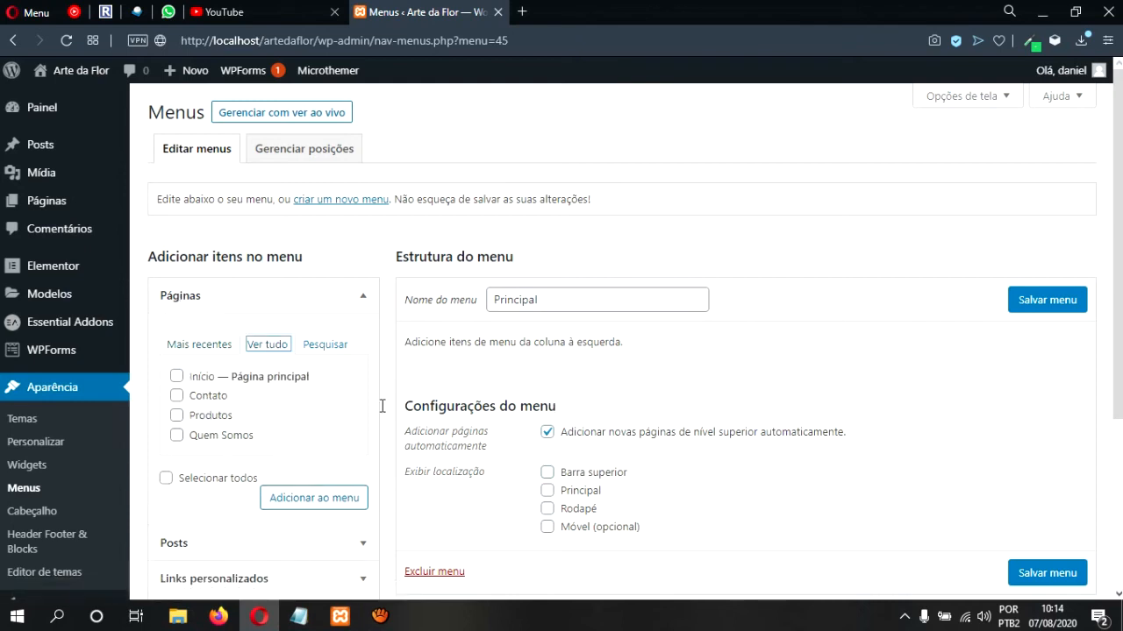
{"action": "left_click", "coordinate": [176, 377]}
{"action": "left_click", "coordinate": [176, 395]}
{"action": "left_click", "coordinate": [177, 415]}
{"action": "left_click", "coordinate": [178, 438]}
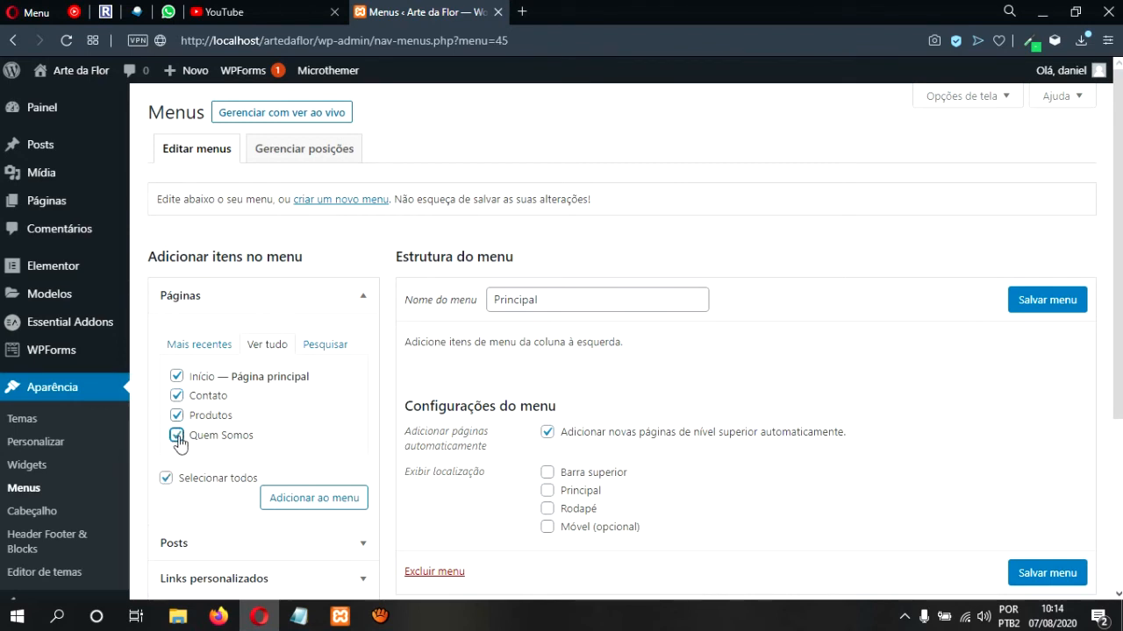
{"action": "left_click", "coordinate": [317, 507]}
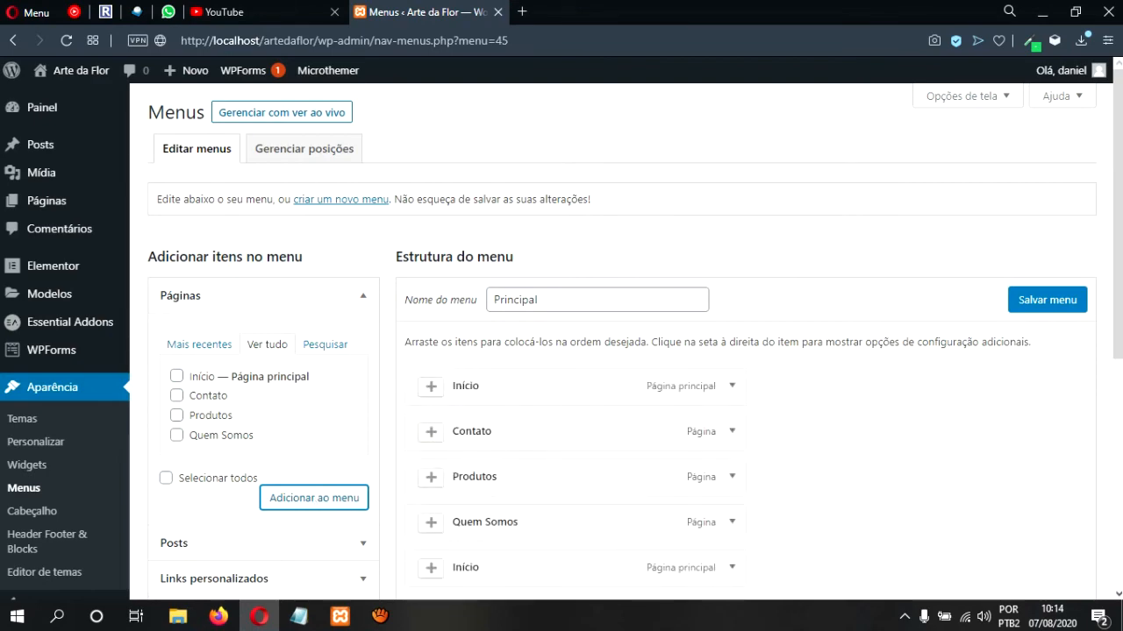
Reorder the menu items as Início, Quem Somos, Produtos, Contato, keeping them all at the top level.
{"action": "left_click_drag", "start_coordinate": [484, 522], "coordinate": [500, 223]}
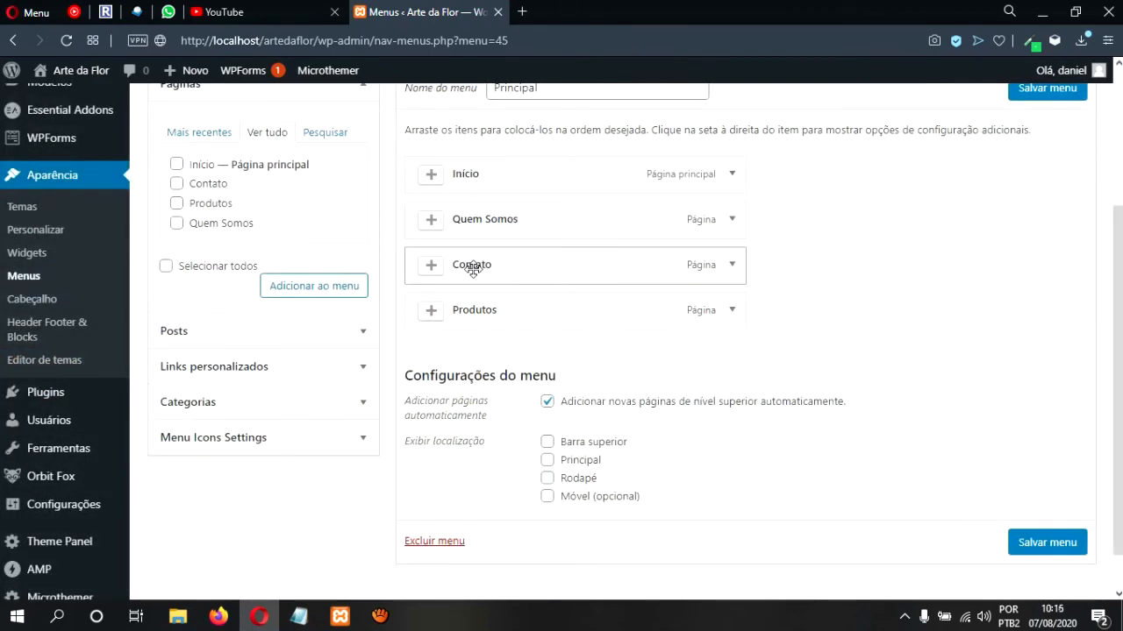
{"action": "left_click_drag", "start_coordinate": [466, 310], "coordinate": [521, 271]}
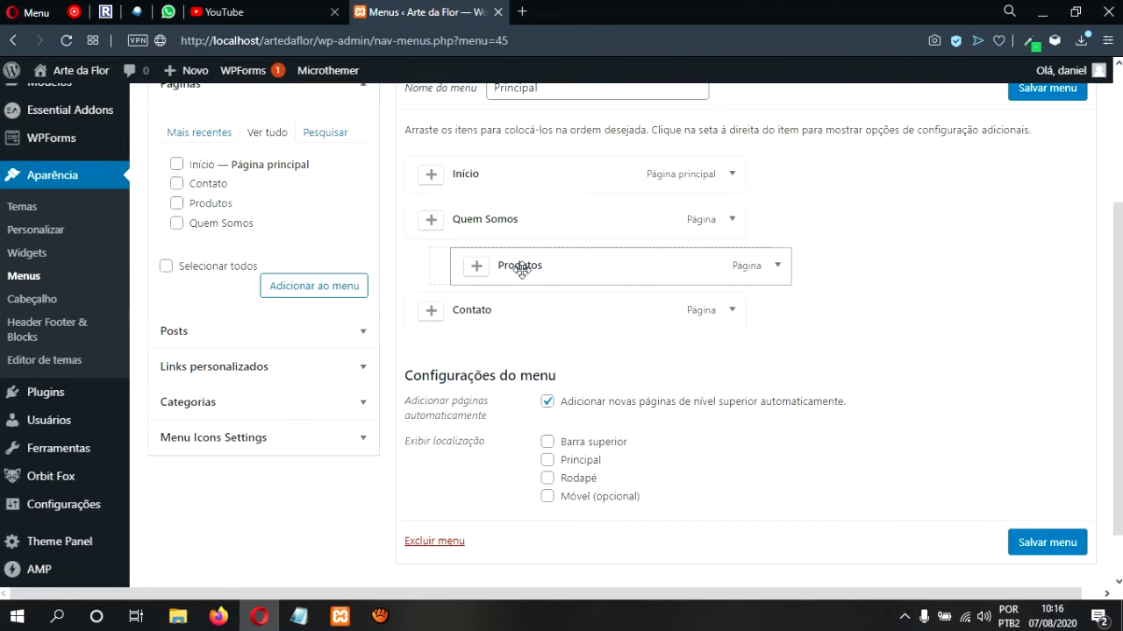
{"action": "left_click_drag", "start_coordinate": [521, 270], "coordinate": [490, 265]}
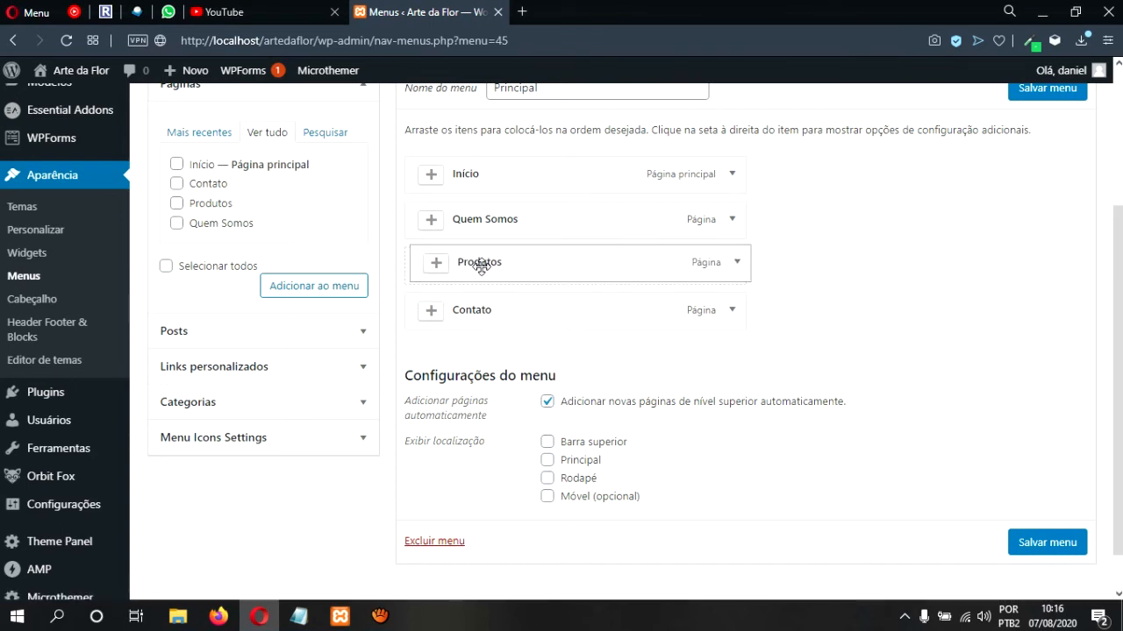
{"action": "right_click", "coordinate": [490, 264]}
{"action": "left_click", "coordinate": [944, 346]}
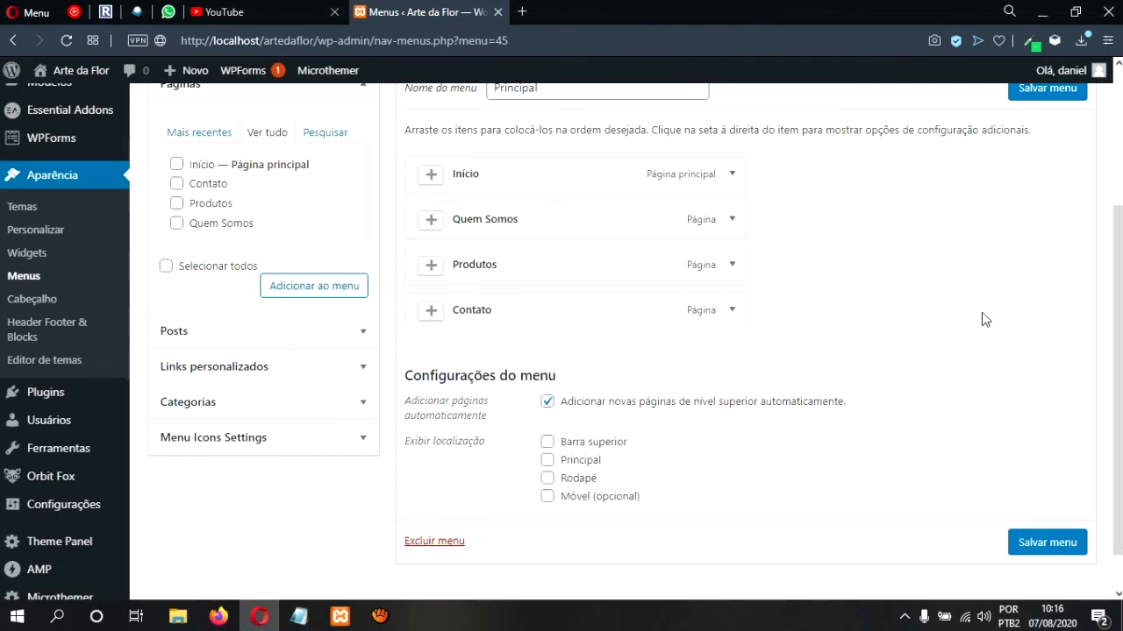
Add a custom link with the URL "#" and the text "Loja" to the menu, and save the menu.
{"action": "left_click", "coordinate": [362, 368]}
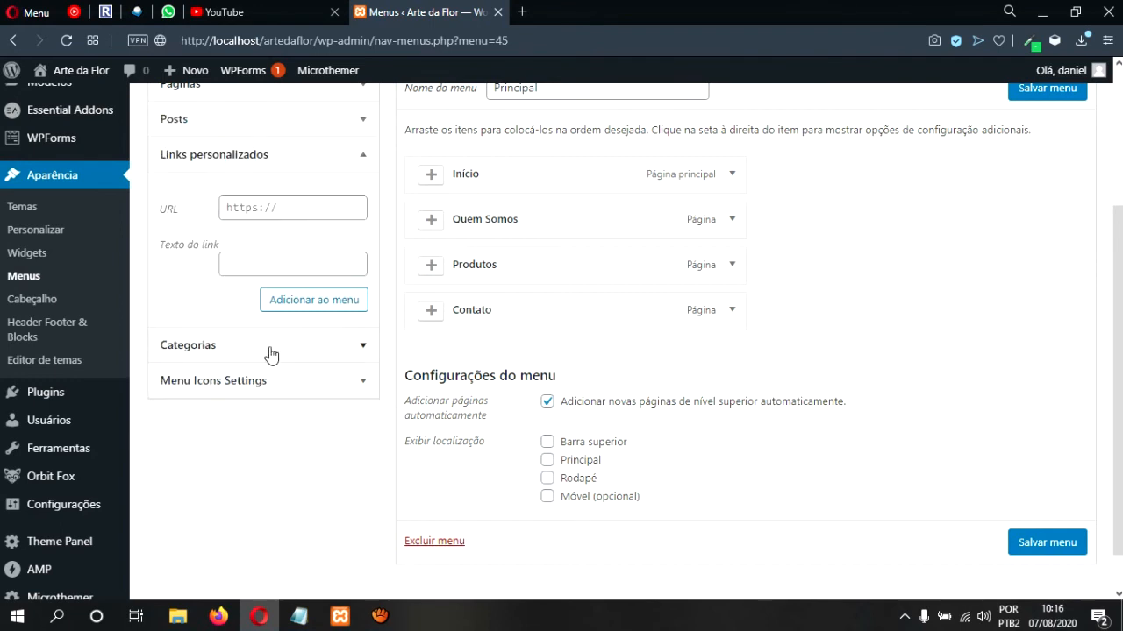
{"action": "left_click", "coordinate": [288, 207]}
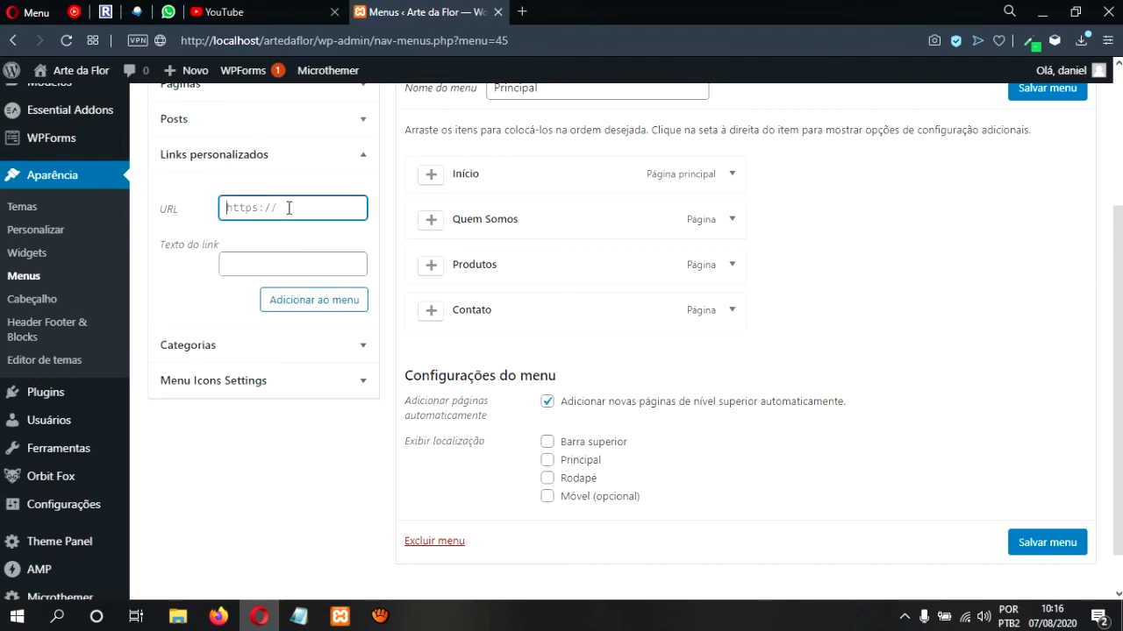
{"action": "type", "text": "#"}
{"action": "left_click", "coordinate": [265, 264]}
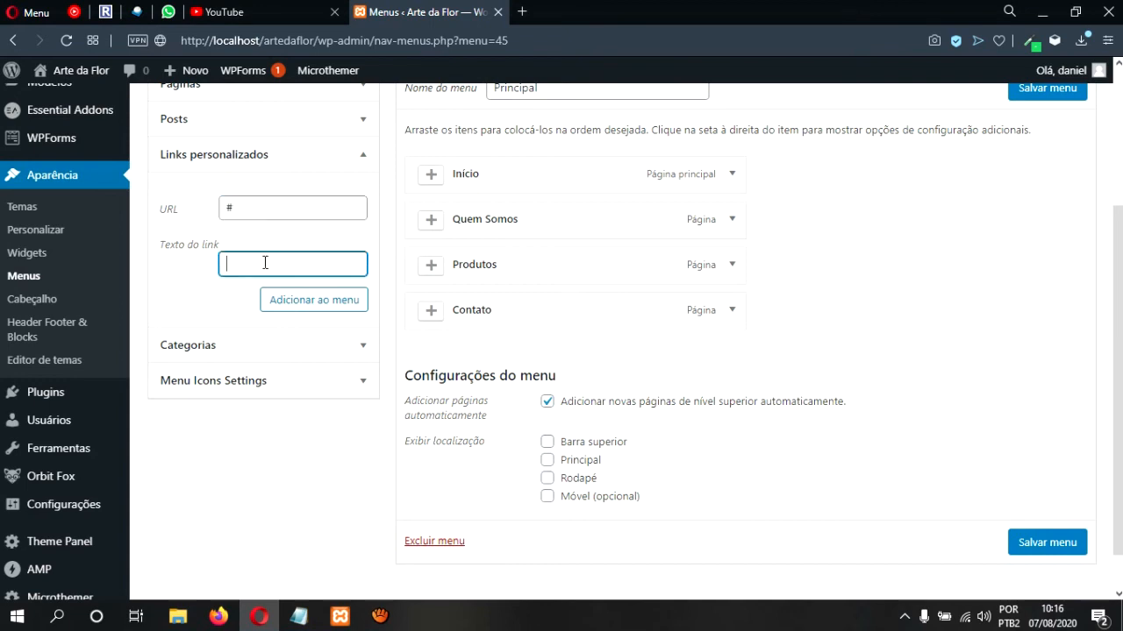
{"action": "type", "text": "Loja"}
{"action": "left_click", "coordinate": [335, 301]}
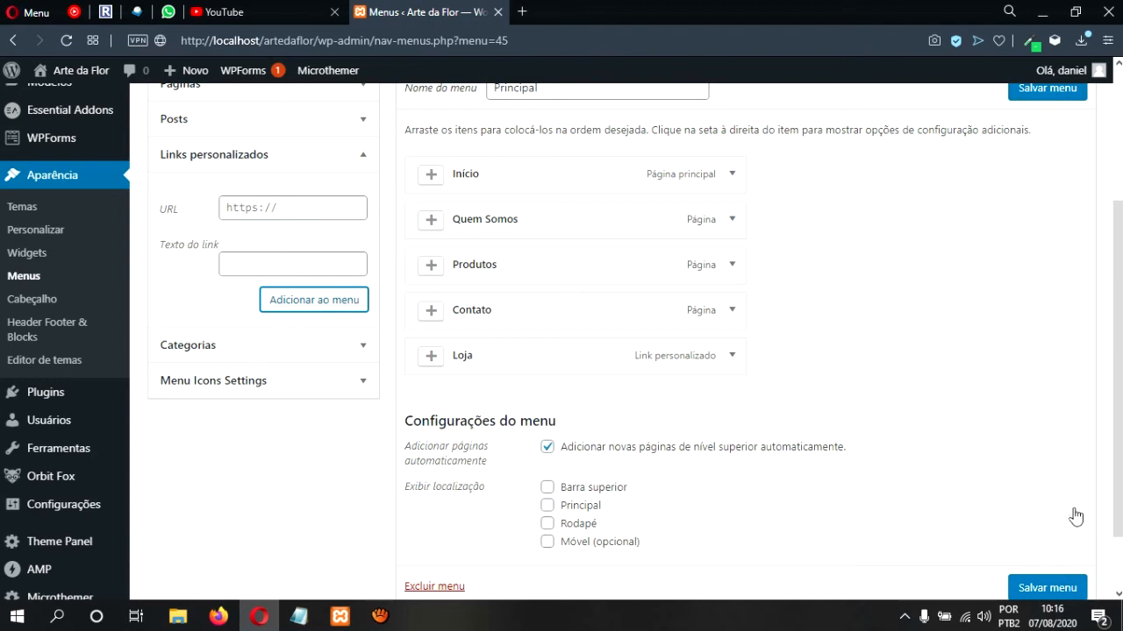
{"action": "left_click", "coordinate": [1057, 93]}
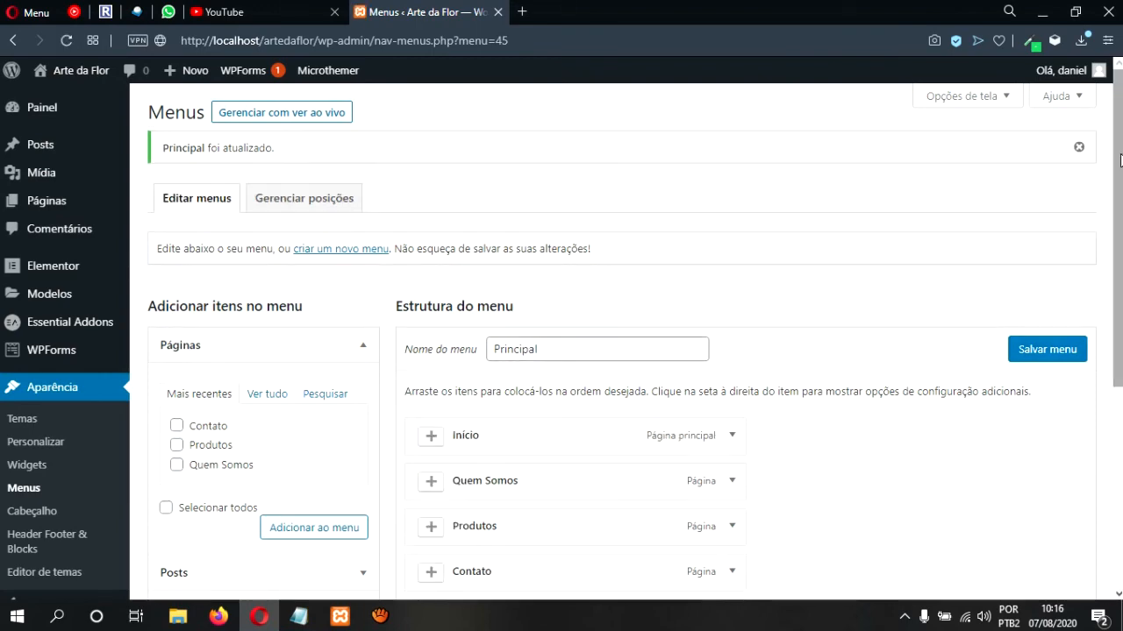
Assign the Principal menu to the "Barra superior" display location and save the menu.
{"action": "scroll", "coordinate": [1120, 158], "scroll_direction": "down", "scroll_amount": 5}
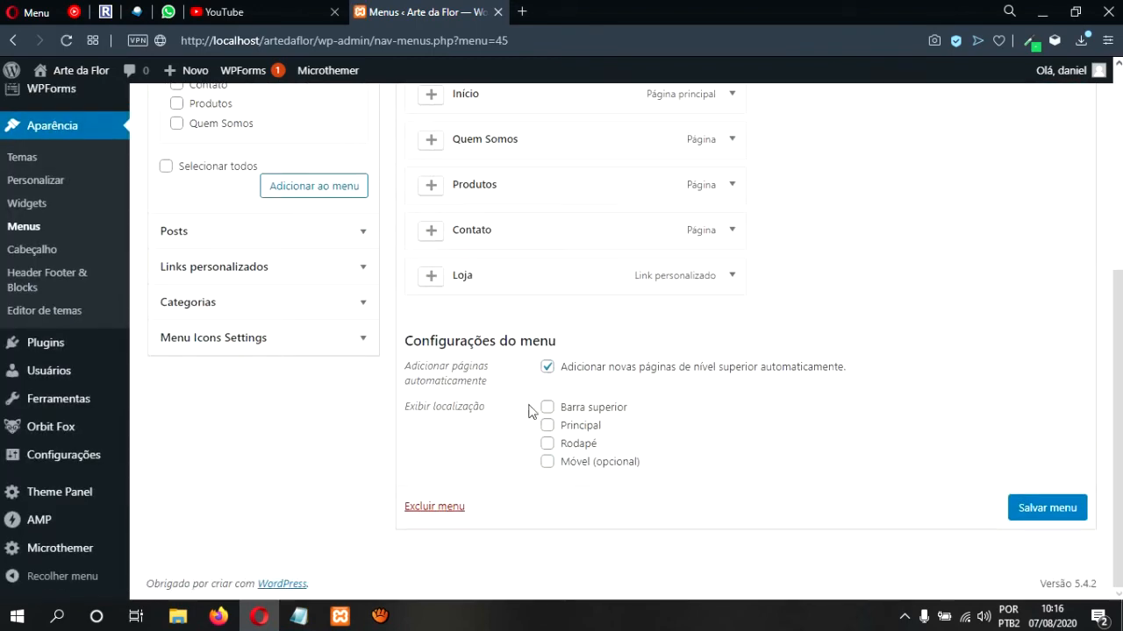
{"action": "left_click", "coordinate": [548, 407]}
{"action": "left_click", "coordinate": [1024, 517]}
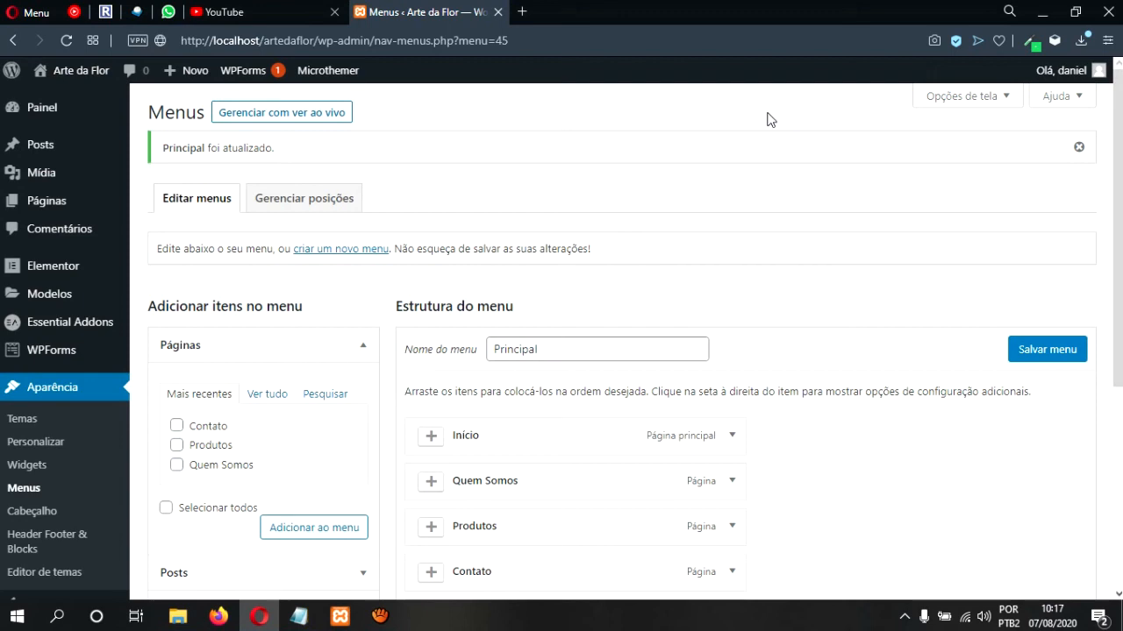
Open the Arte da Flor site in a new browser tab to check the menu.
{"action": "mouse_move", "coordinate": [81, 76]}
{"action": "scroll", "coordinate": [79, 77], "scroll_direction": "down", "scroll_amount": 1}
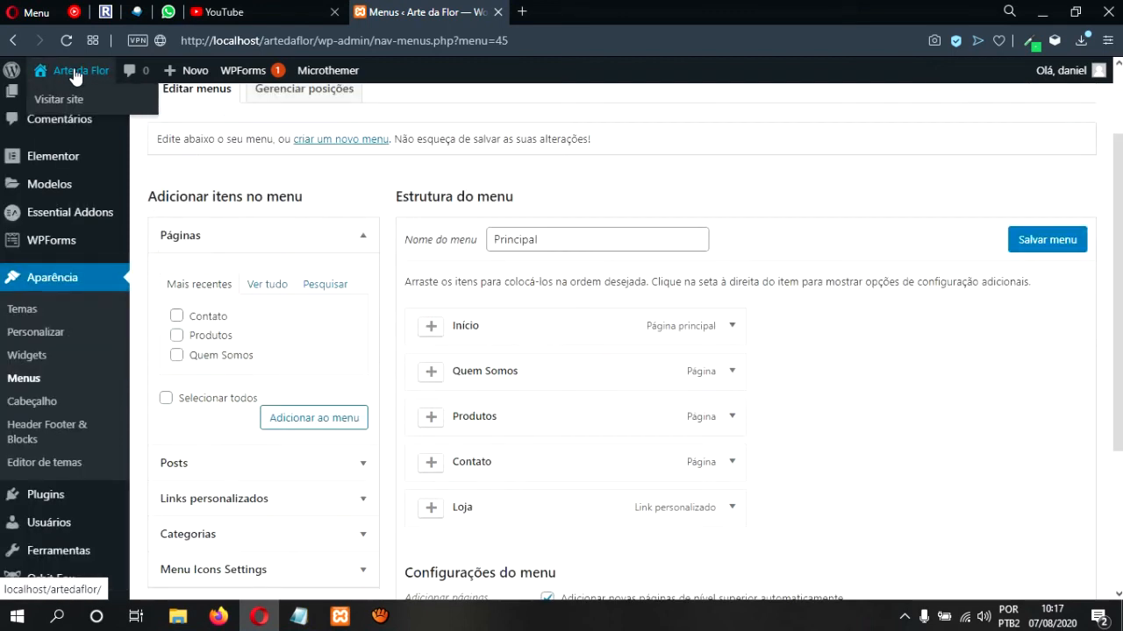
{"action": "right_click", "coordinate": [63, 105]}
{"action": "left_click", "coordinate": [149, 110]}
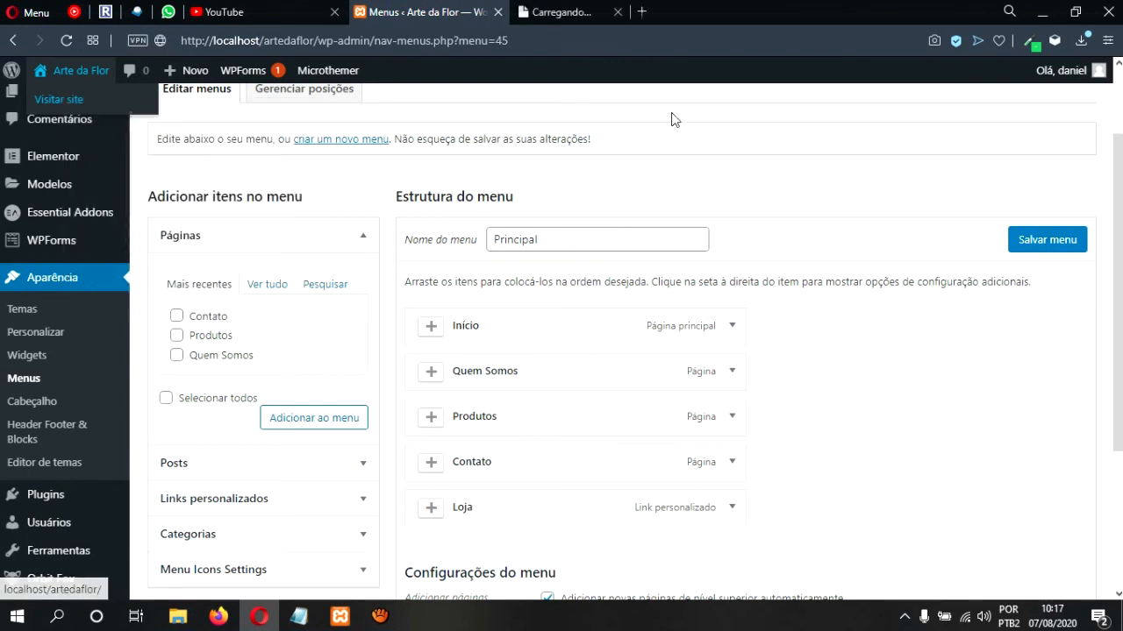